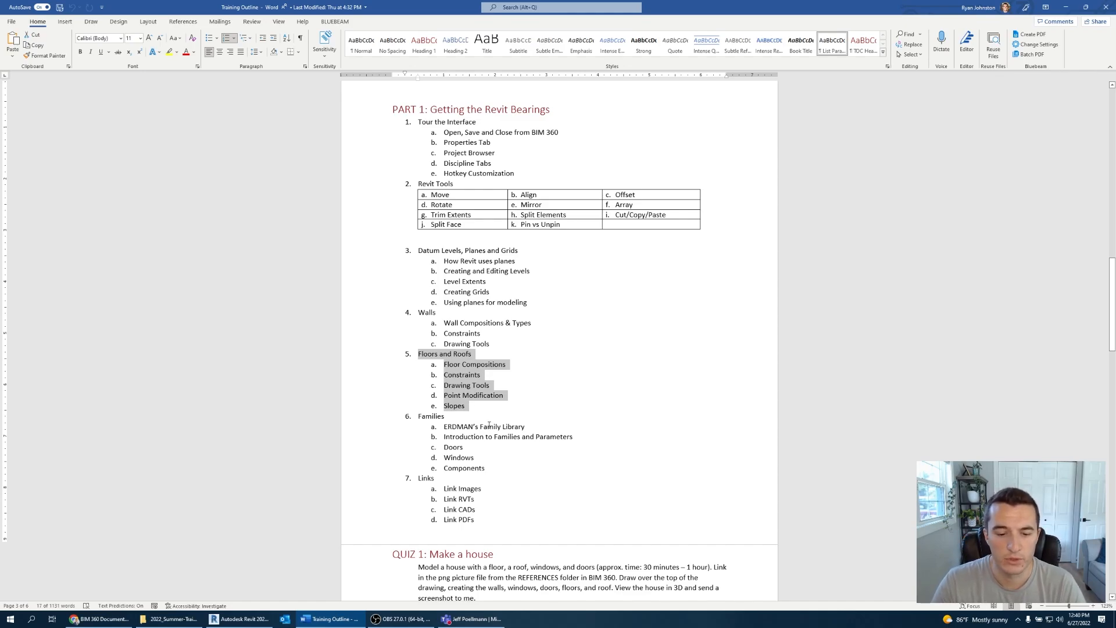
- Switch to Revit and delete the loose slotted element in front of the house in the 3D view
click(254, 623)
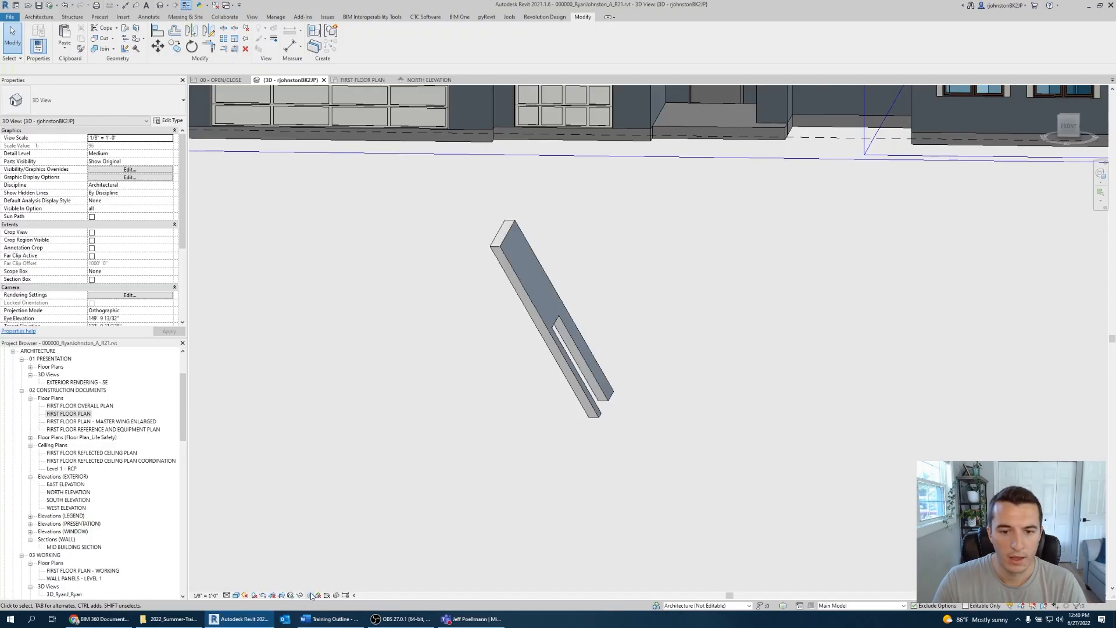
click(532, 298)
key(Delete)
scroll(576, 284, down, 3)
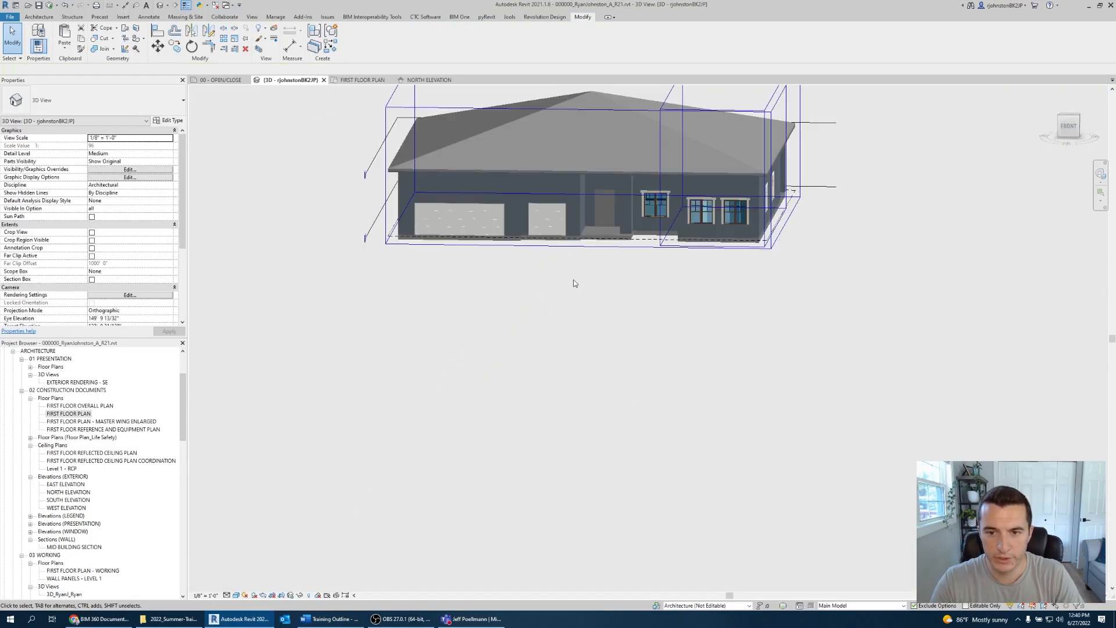
- Copy the Sidewalk floor at the front entry to the open area in front of the house and dismiss the save reminder
shift+middle_drag(575, 283, 610, 277)
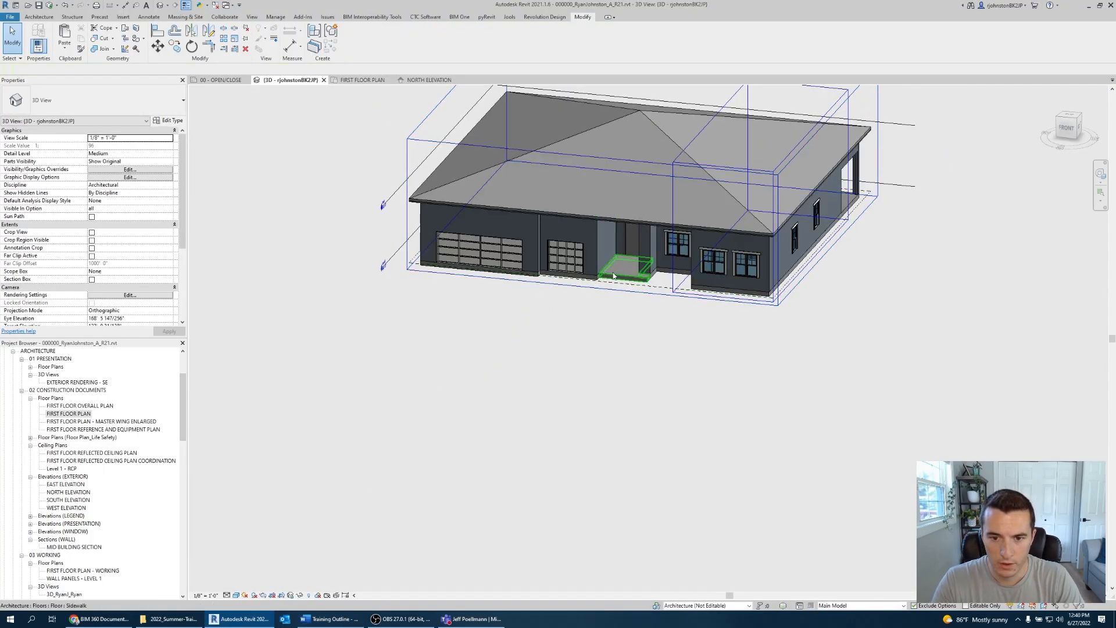
click(613, 276)
key(m)
key(v)
click(609, 299)
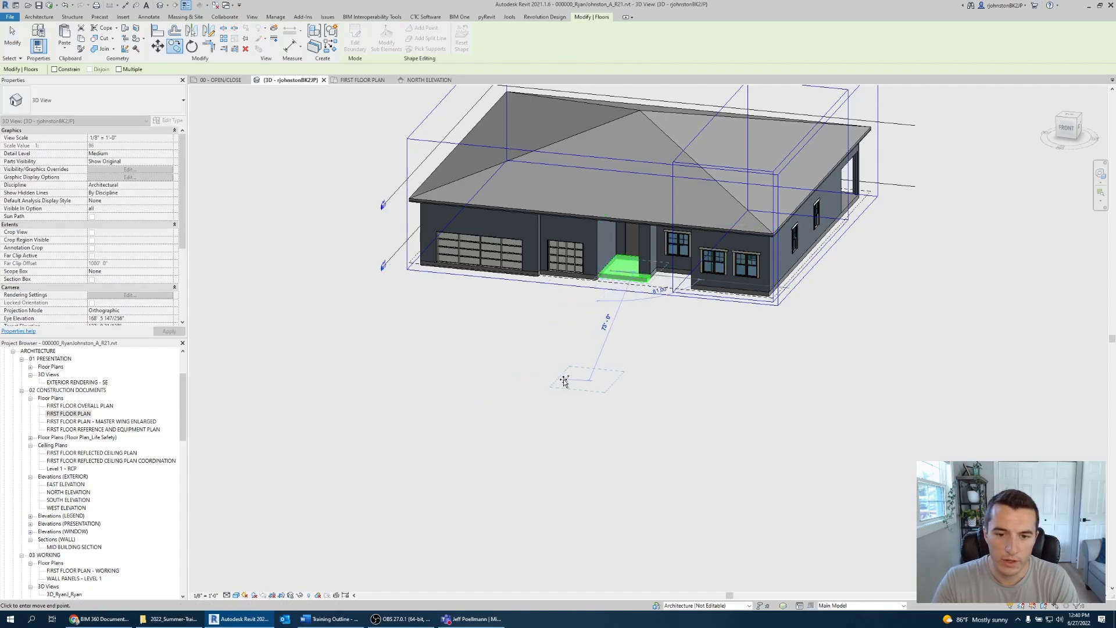
click(532, 385)
key(Escape)
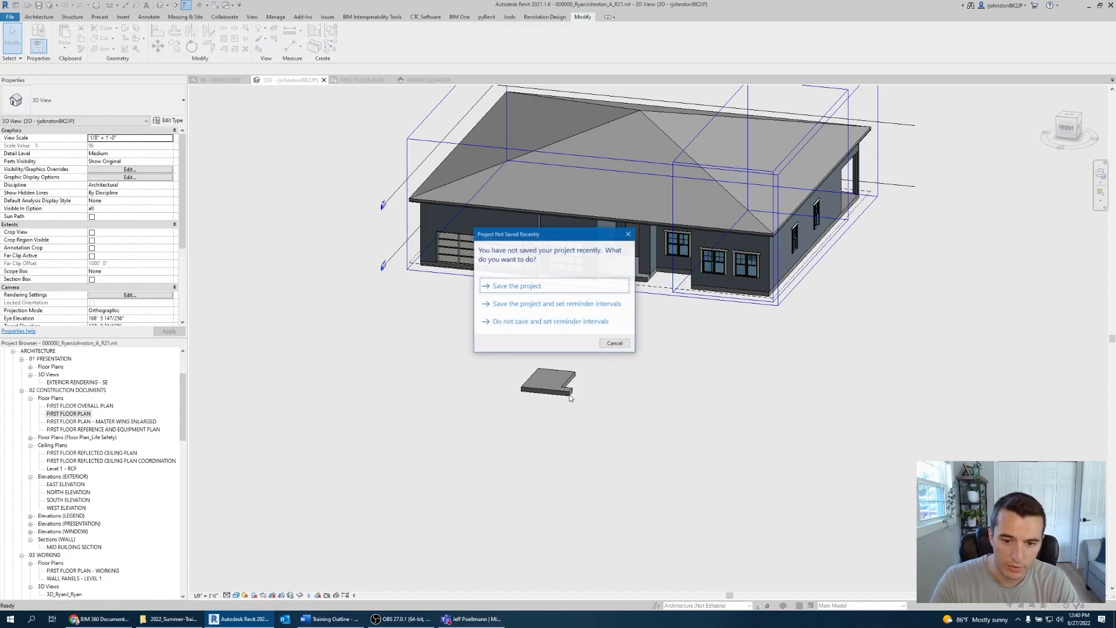
click(615, 343)
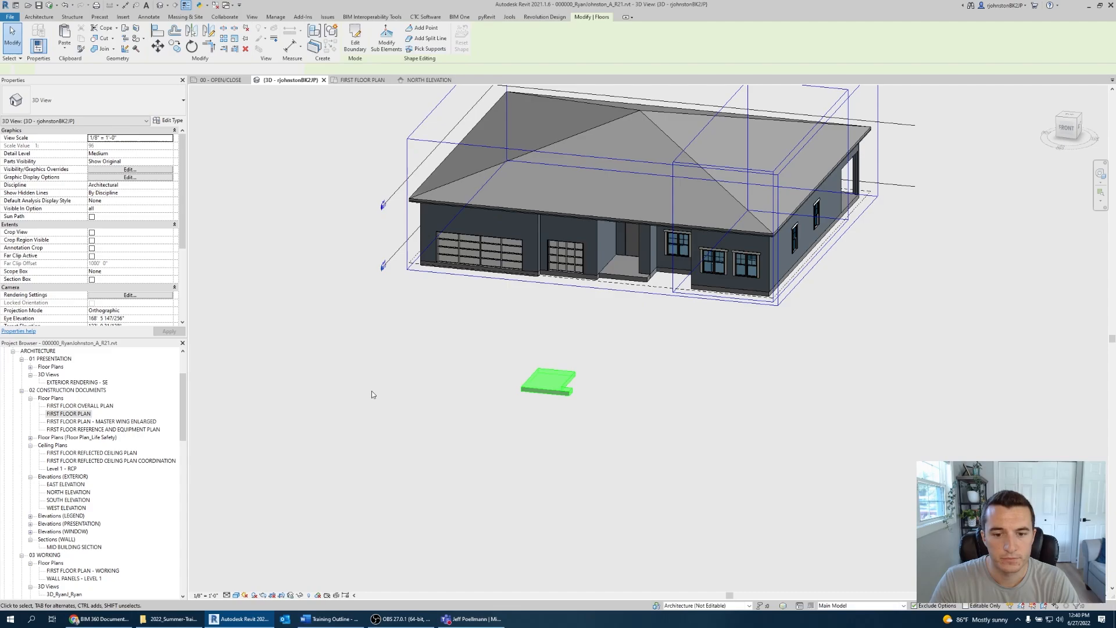
- Examine the copied Sidewalk floor's type properties, layer structure, height offset and room bounding setting without changing them
click(174, 122)
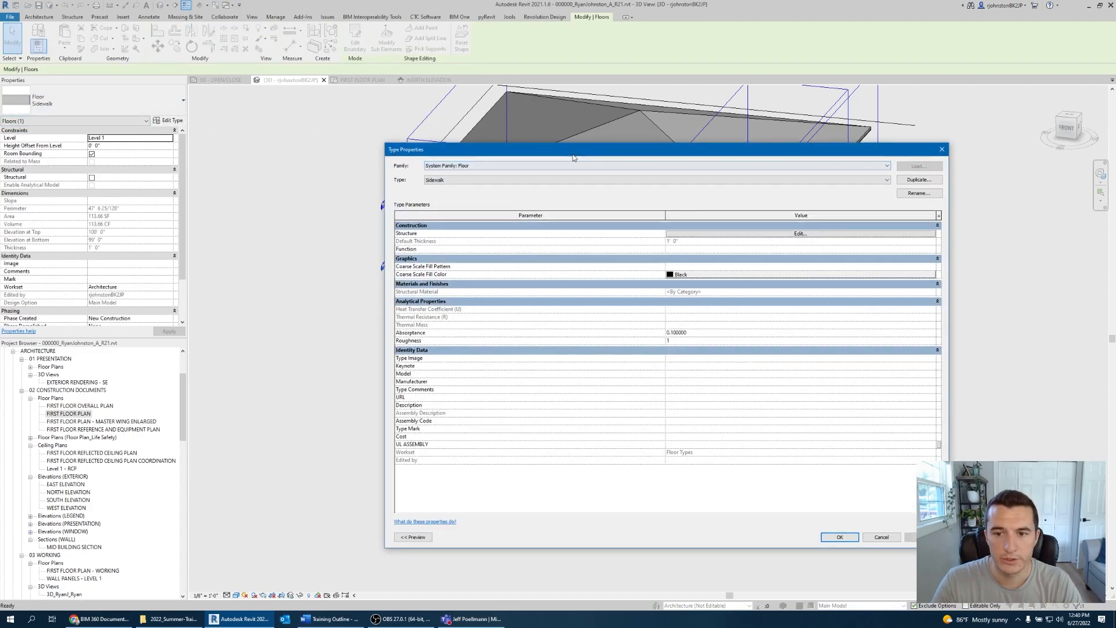
click(682, 224)
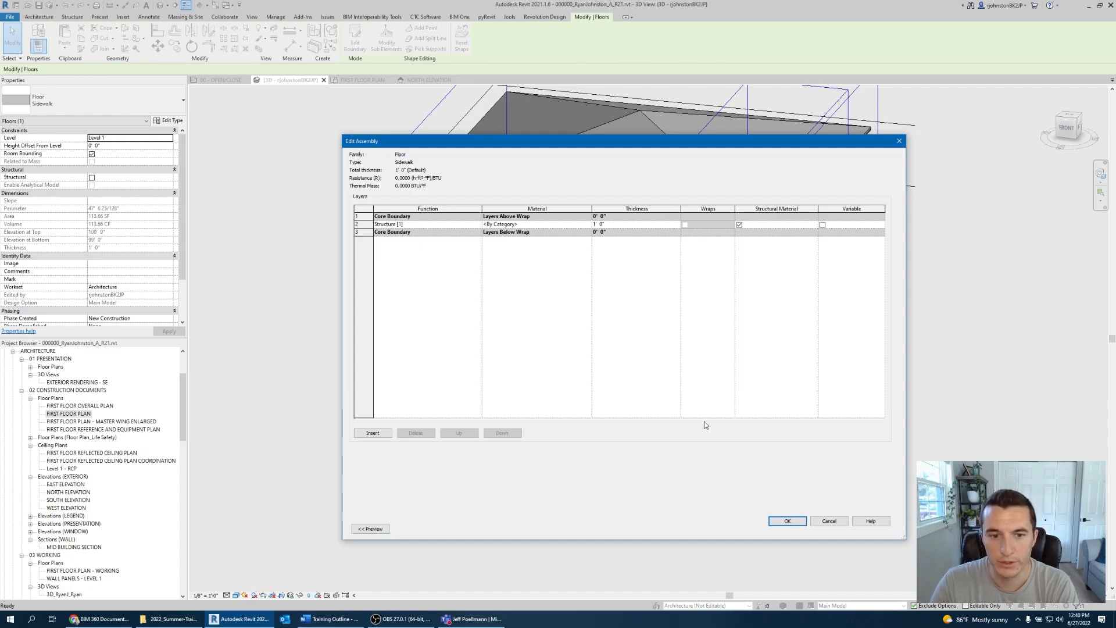
click(826, 521)
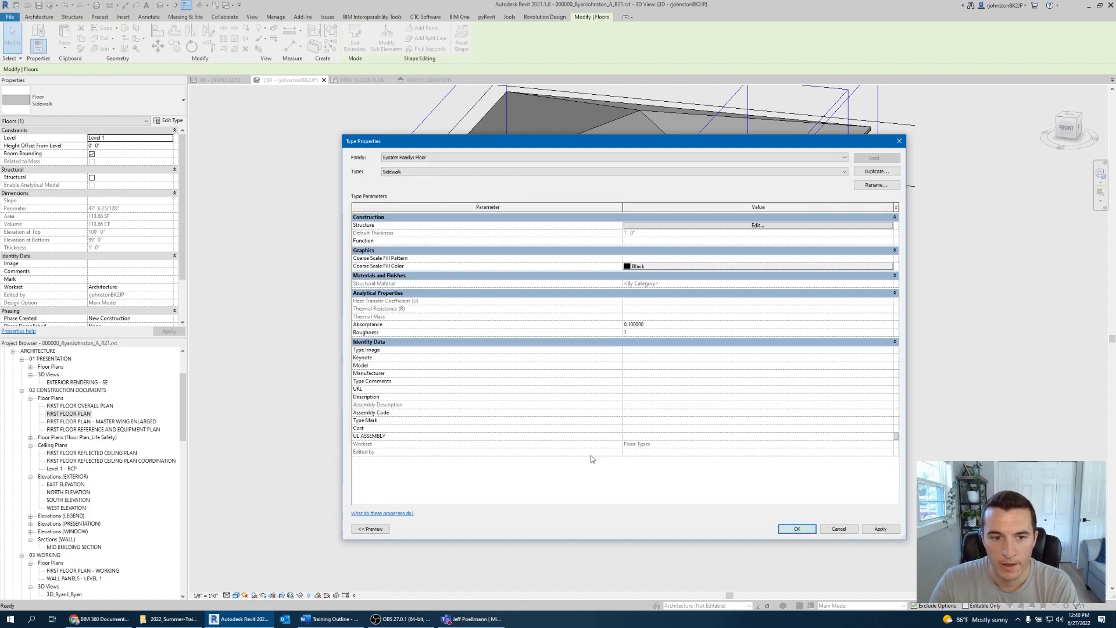
click(837, 530)
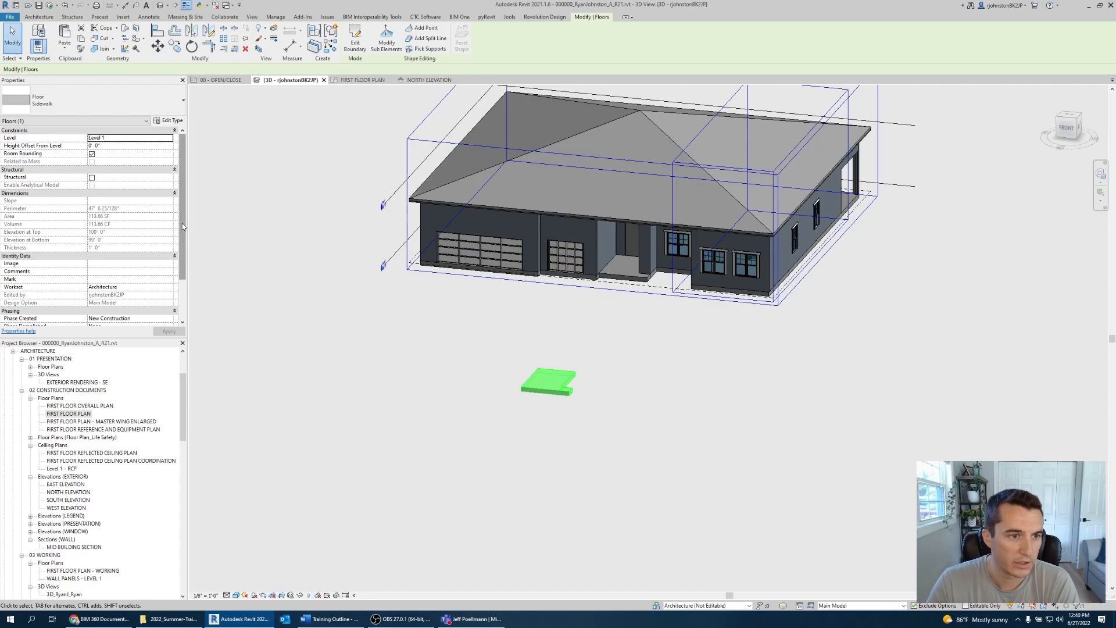
click(140, 146)
click(140, 156)
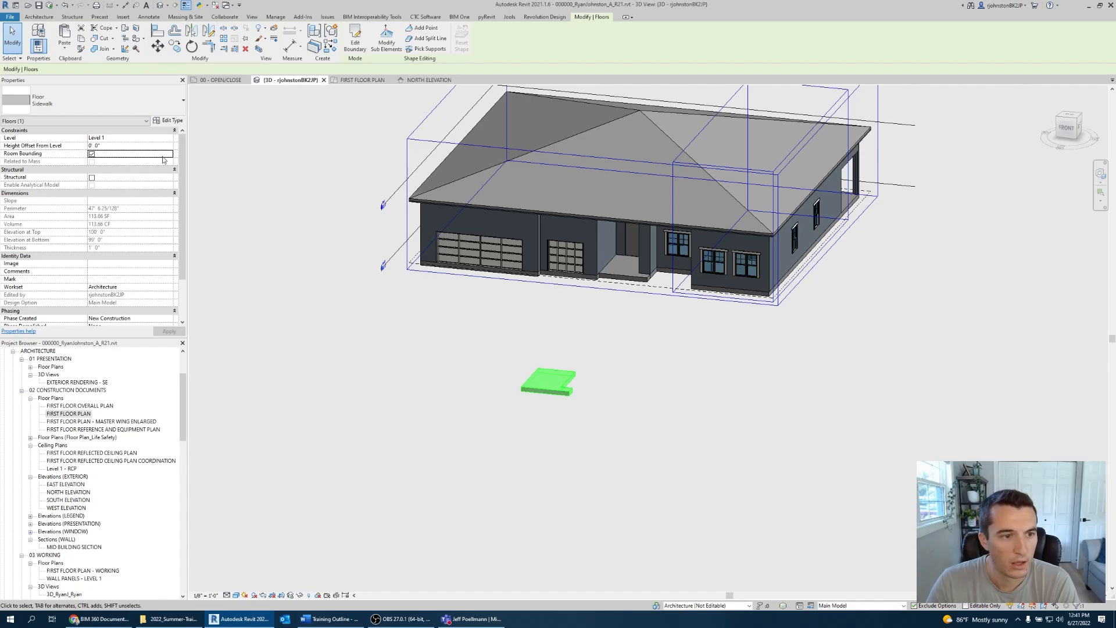
click(426, 404)
- Start an architectural Sidewalk floor in the first floor plan and pick the whole chain of exterior walls as its boundary
click(39, 16)
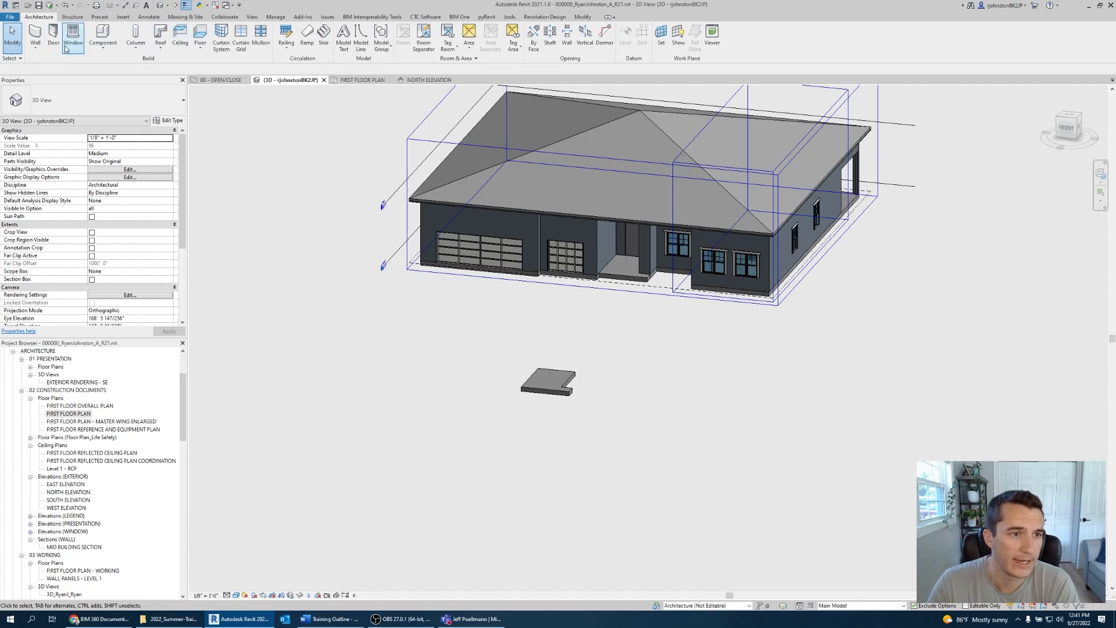
click(200, 50)
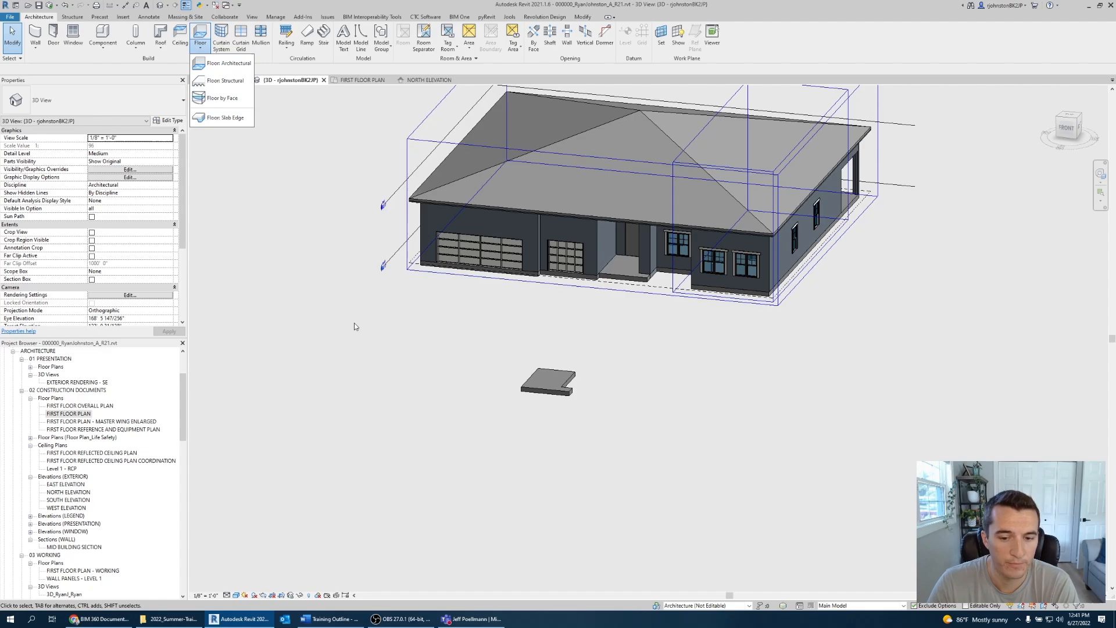
click(225, 63)
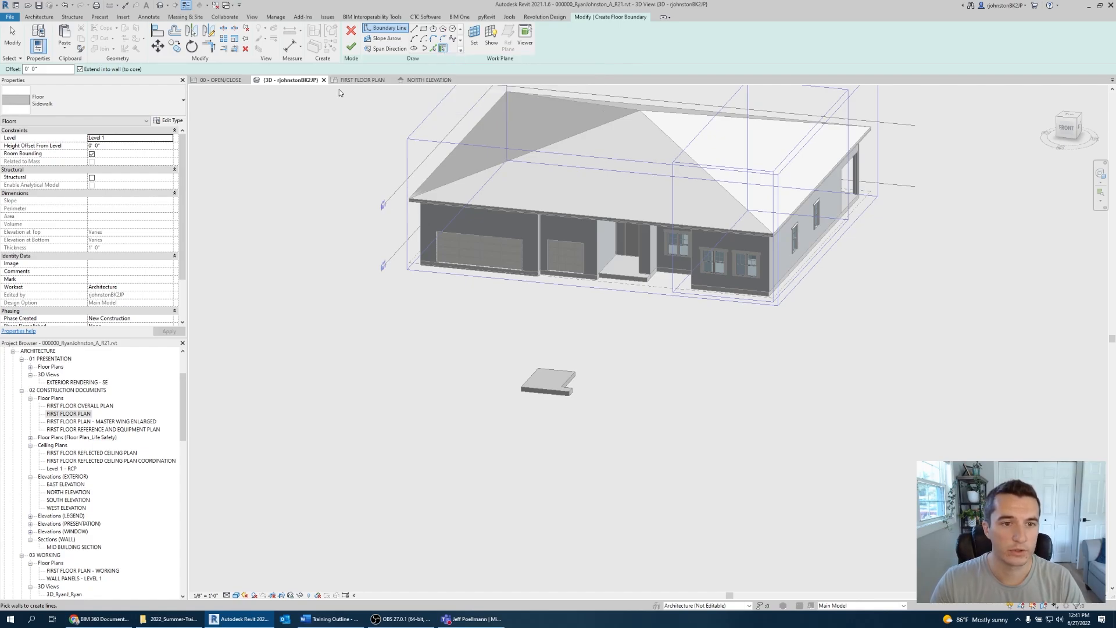
click(361, 79)
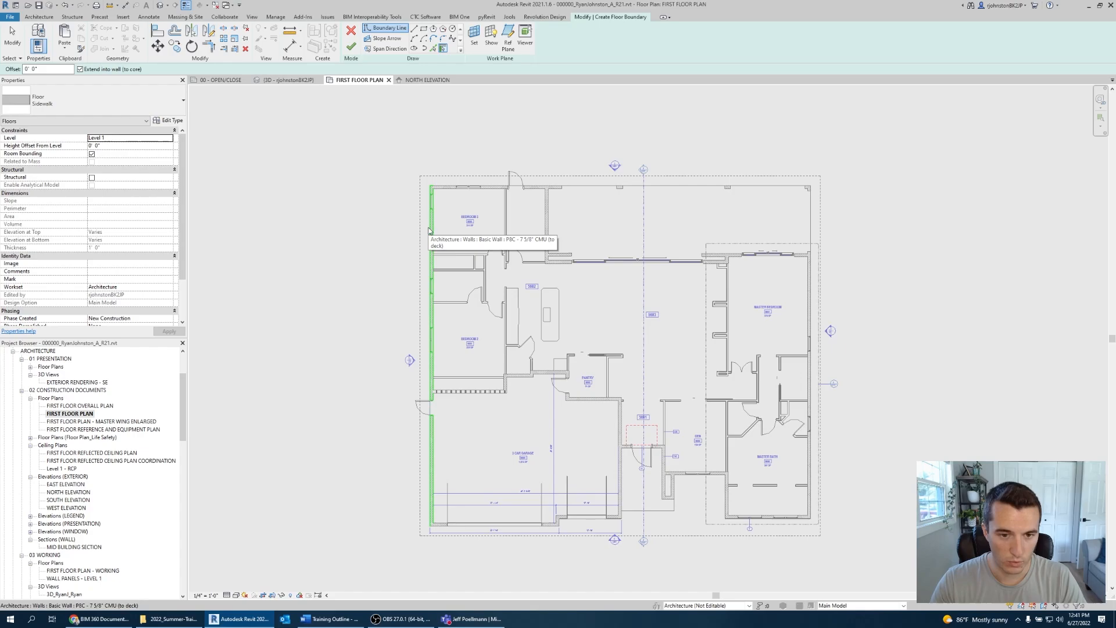
key(Tab)
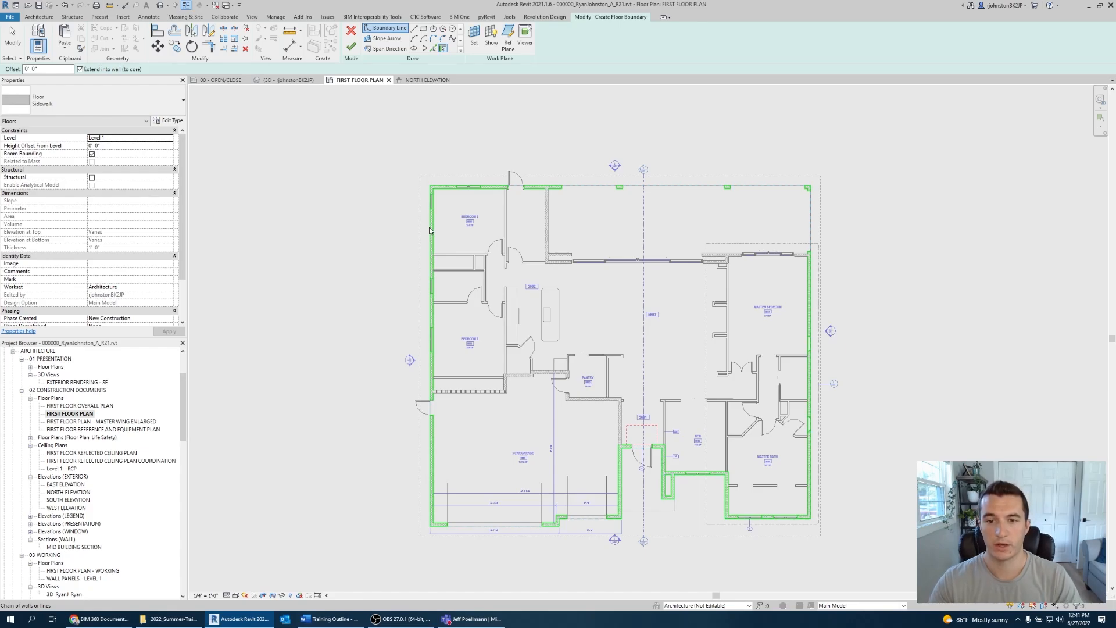
click(430, 231)
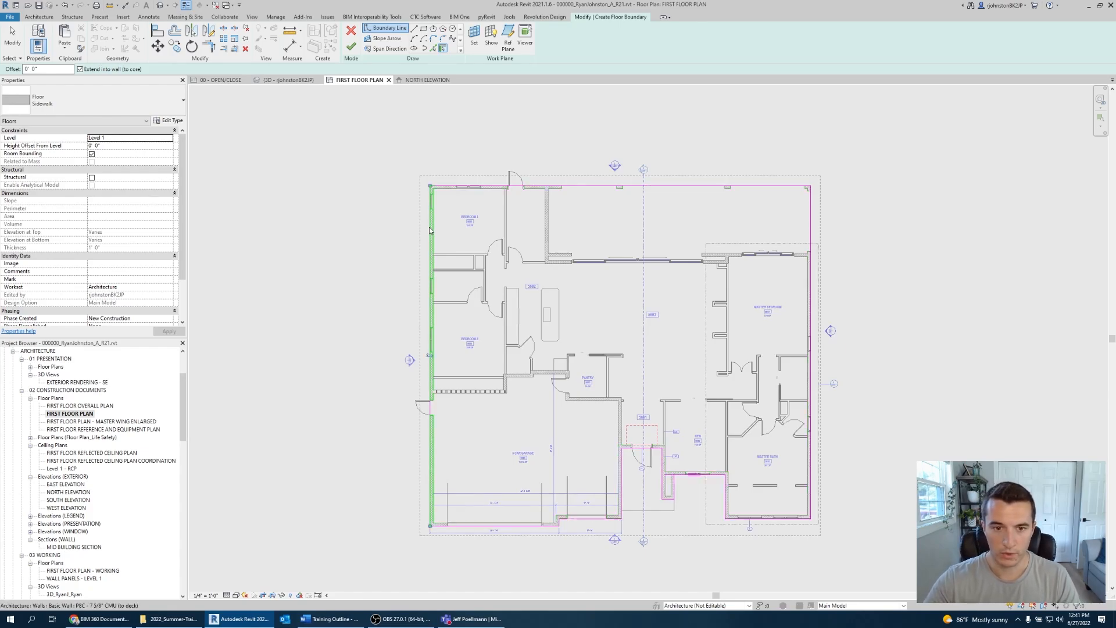
- Trim the overlapping floor boundary lines to a clean corner beside the den, next to the front entry
middle_drag(363, 280, 371, 268)
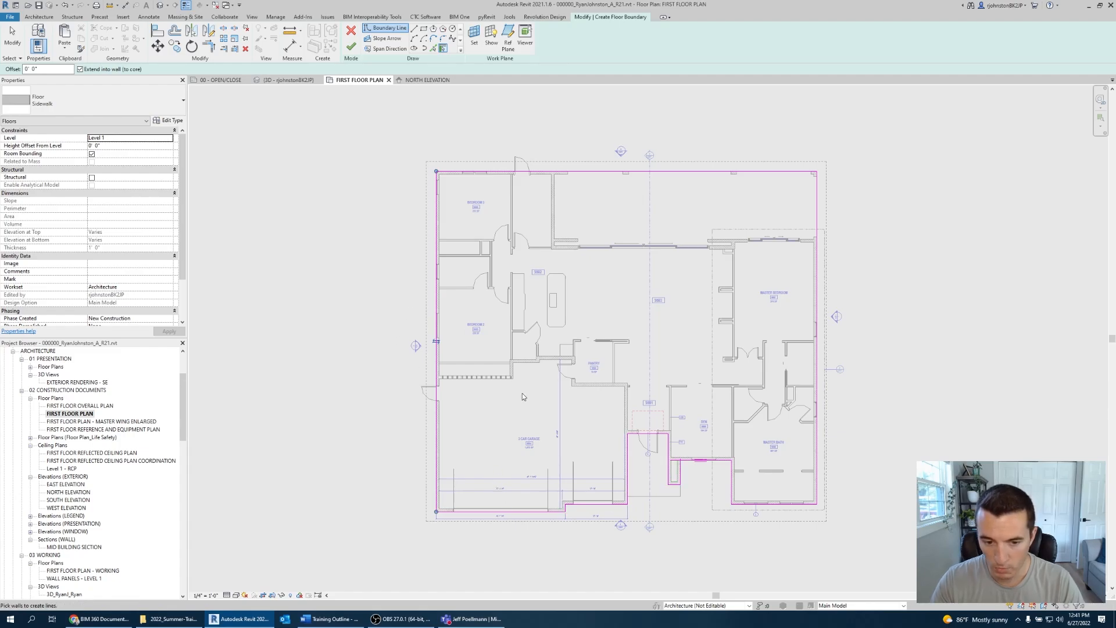
scroll(684, 479, up, 8)
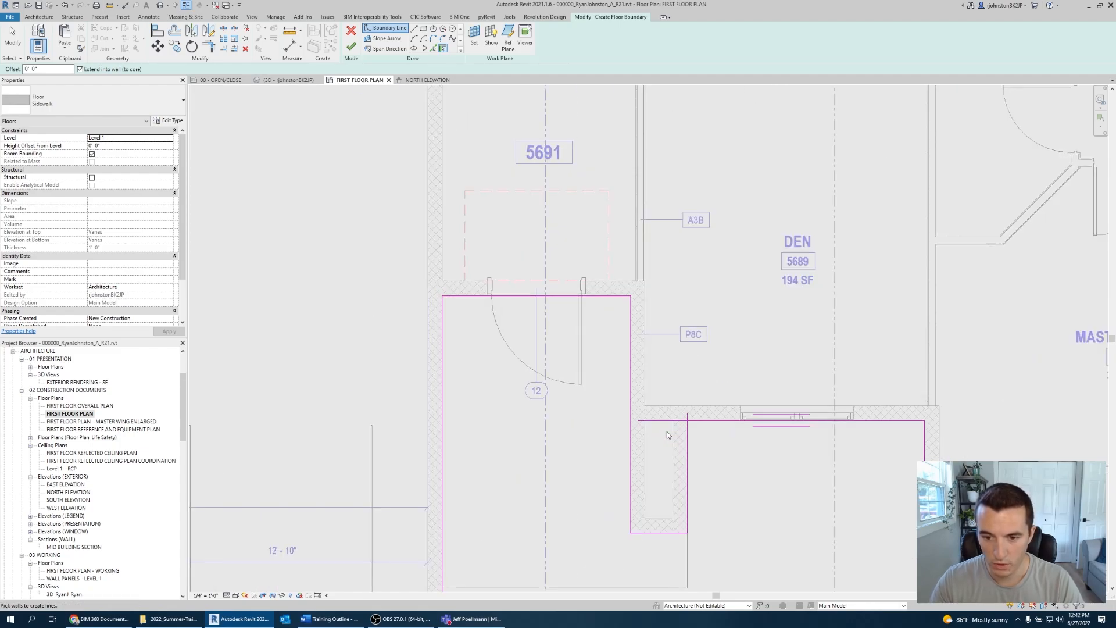
middle_drag(667, 431, 675, 372)
key(Escape)
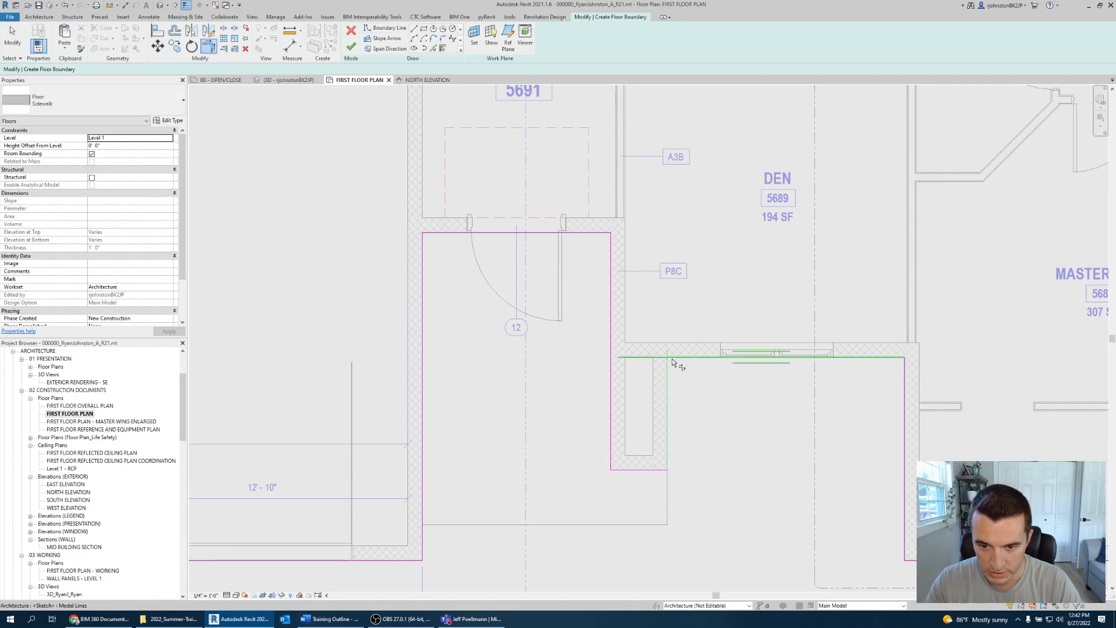
scroll(708, 428, down, 3)
scroll(708, 428, down, 1)
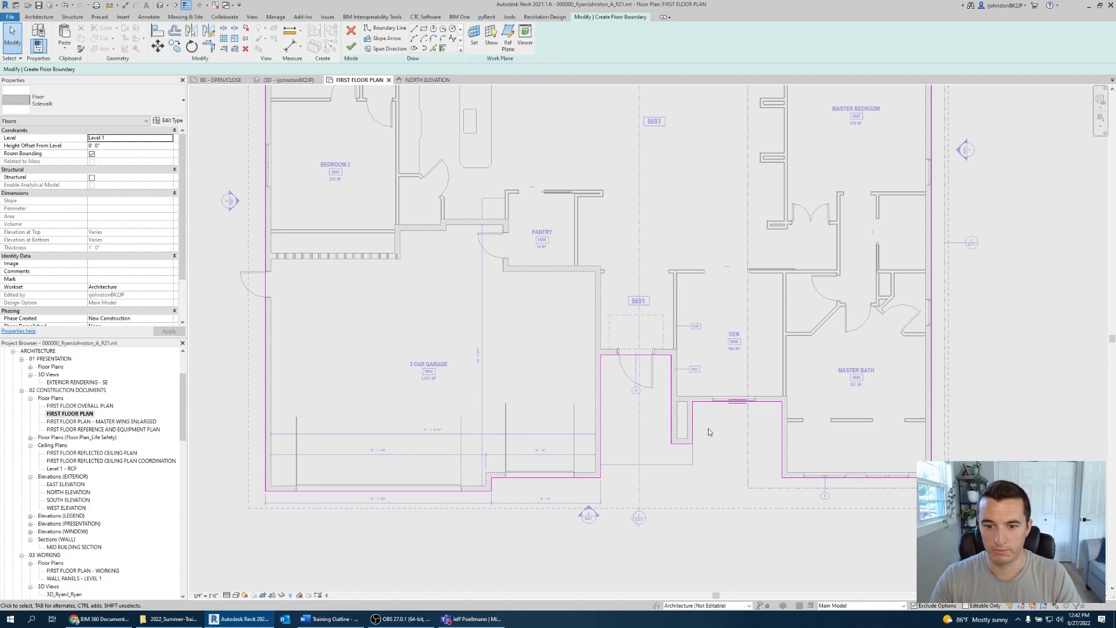
scroll(708, 428, down, 3)
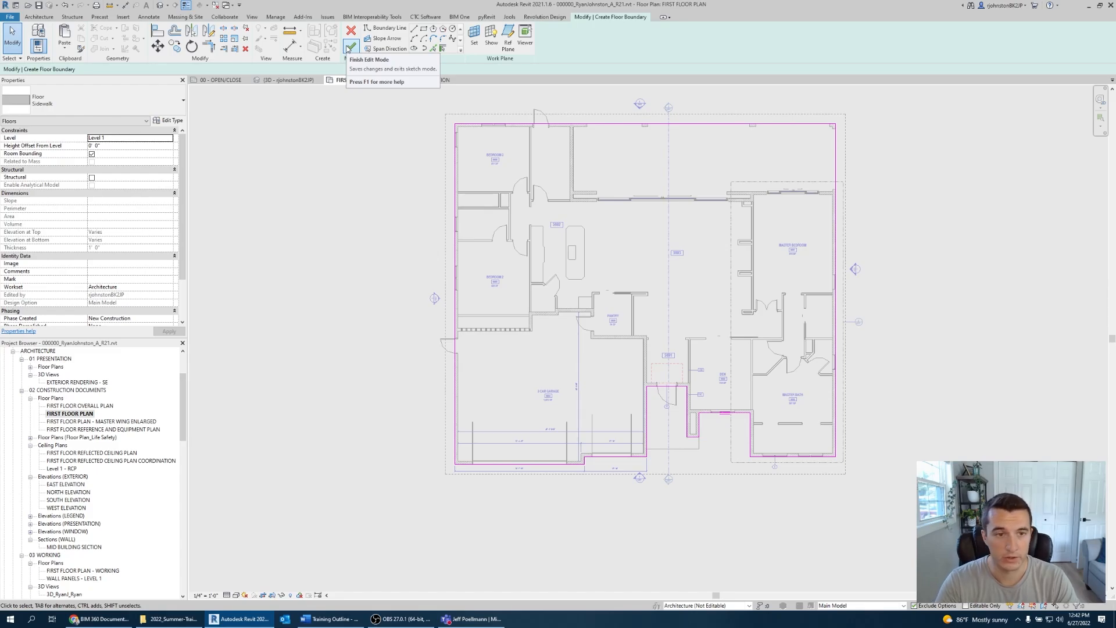
- Finish the house floor without attaching walls to its bottom and inspect it in the 3D view
click(349, 47)
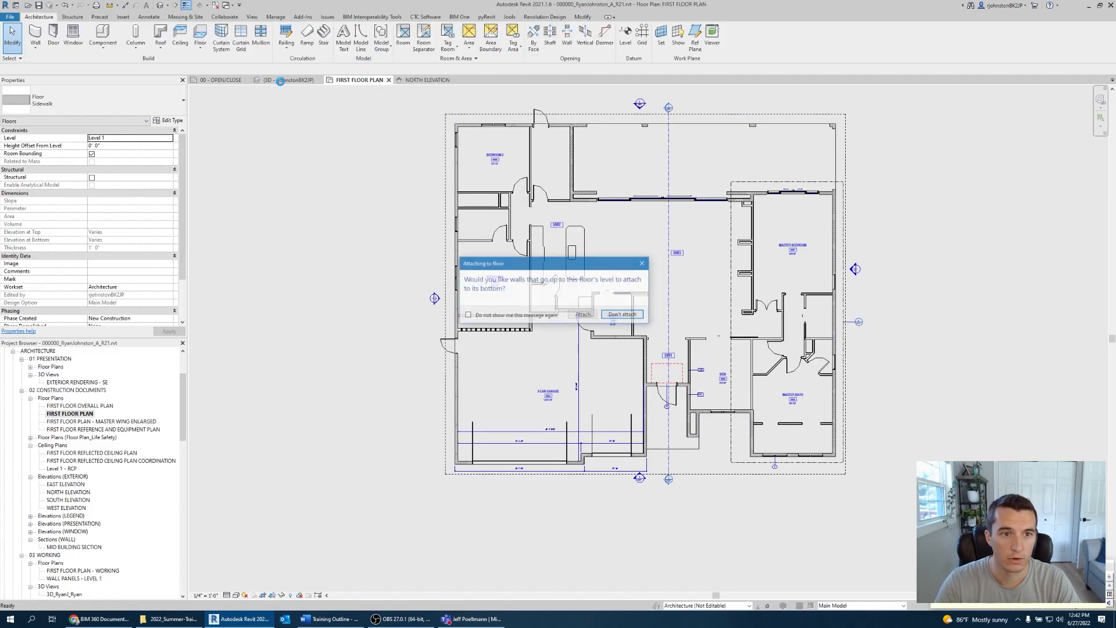
click(634, 317)
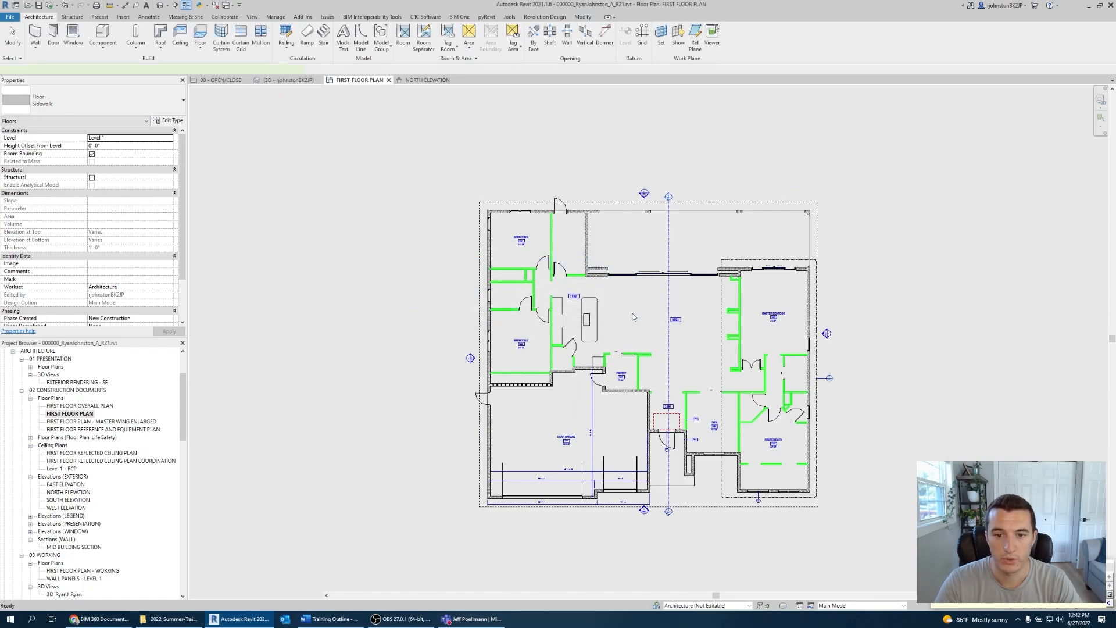
key(ctrl+Tab)
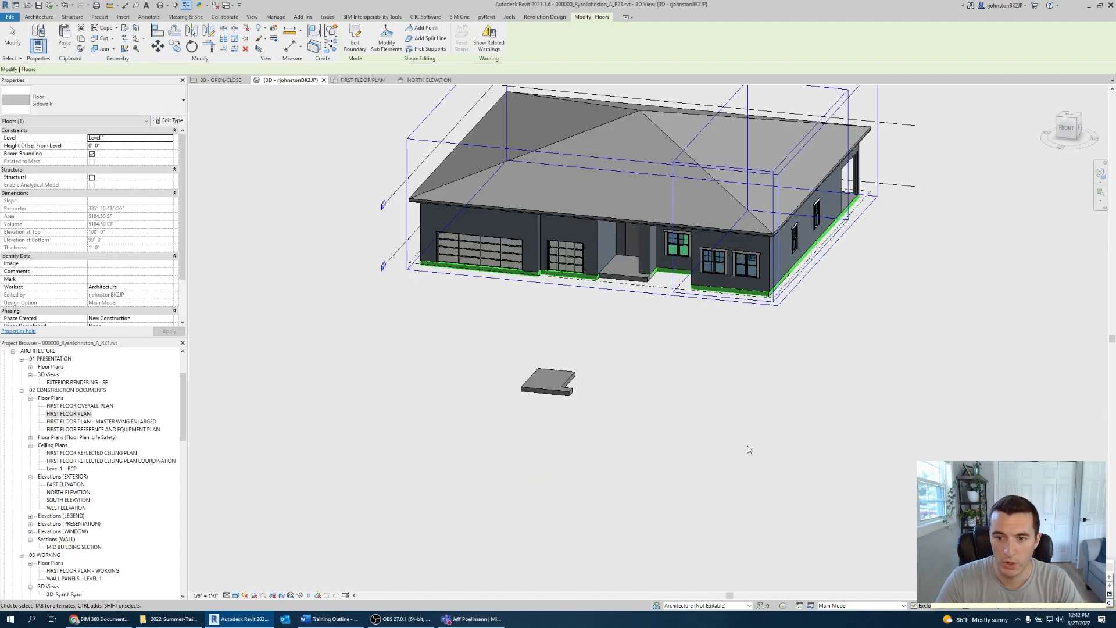
scroll(708, 298, up, 2)
middle_drag(717, 343, 726, 429)
shift+middle_drag(726, 428, 721, 373)
click(625, 418)
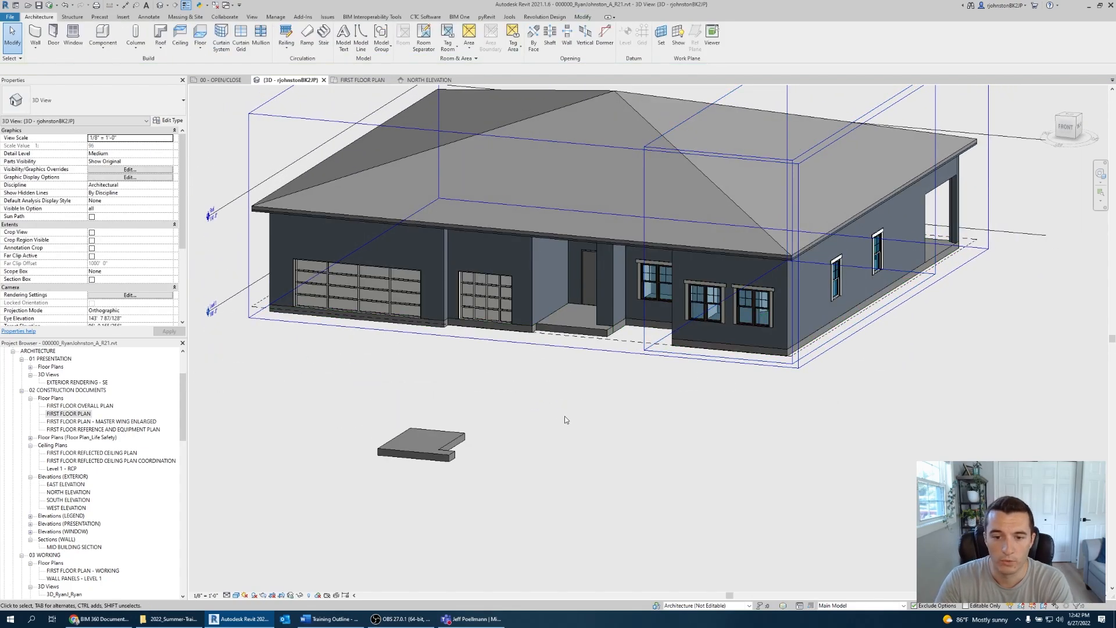
- Create a similar floor from the copied Sidewalk slab, sketched in top view as a rectangle about 57 by 24 feet in front of the house
click(429, 448)
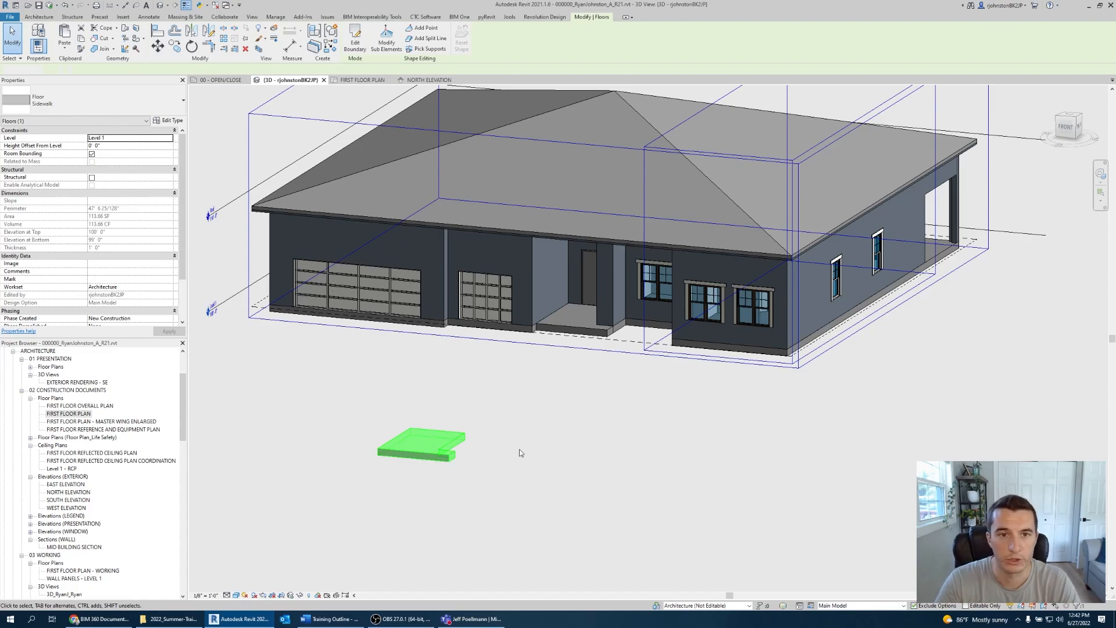
click(518, 449)
click(443, 450)
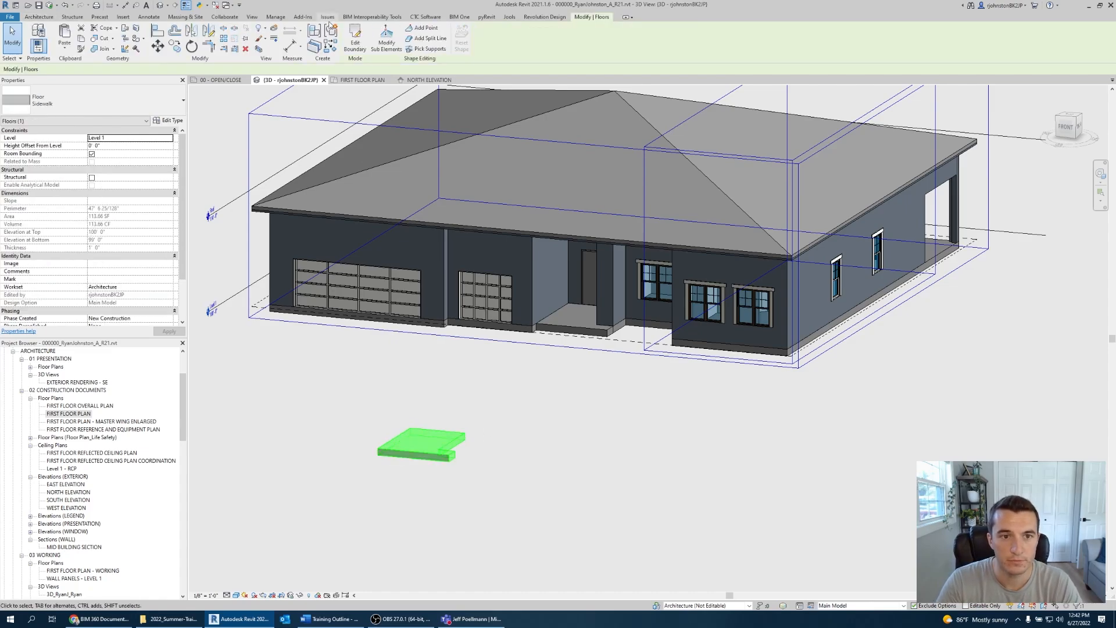
key(c)
key(s)
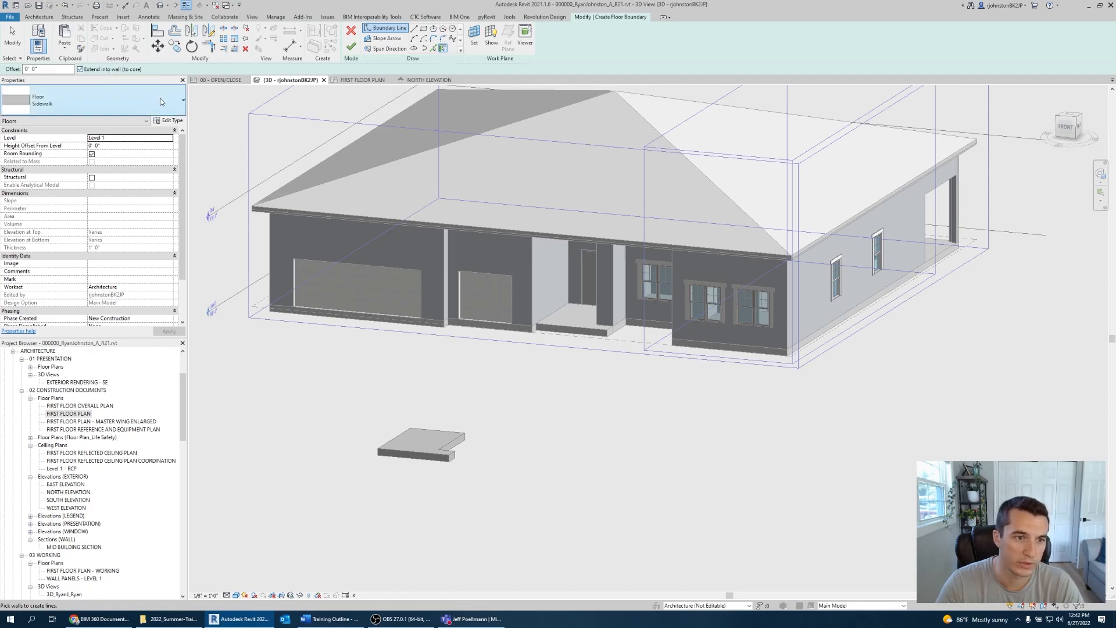
middle_drag(374, 417, 387, 411)
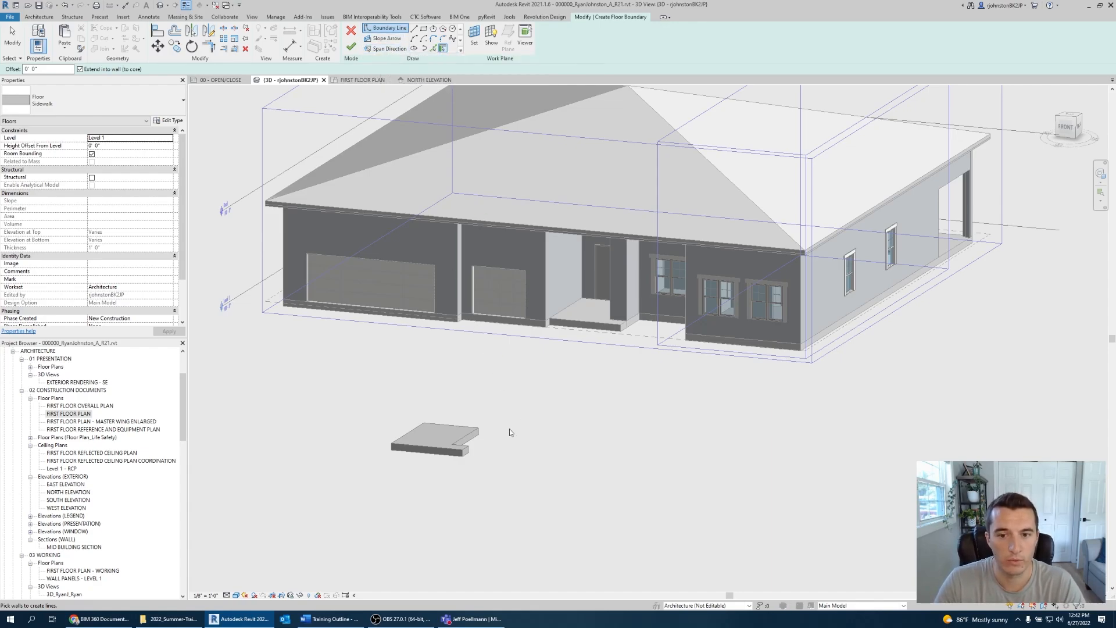
click(424, 28)
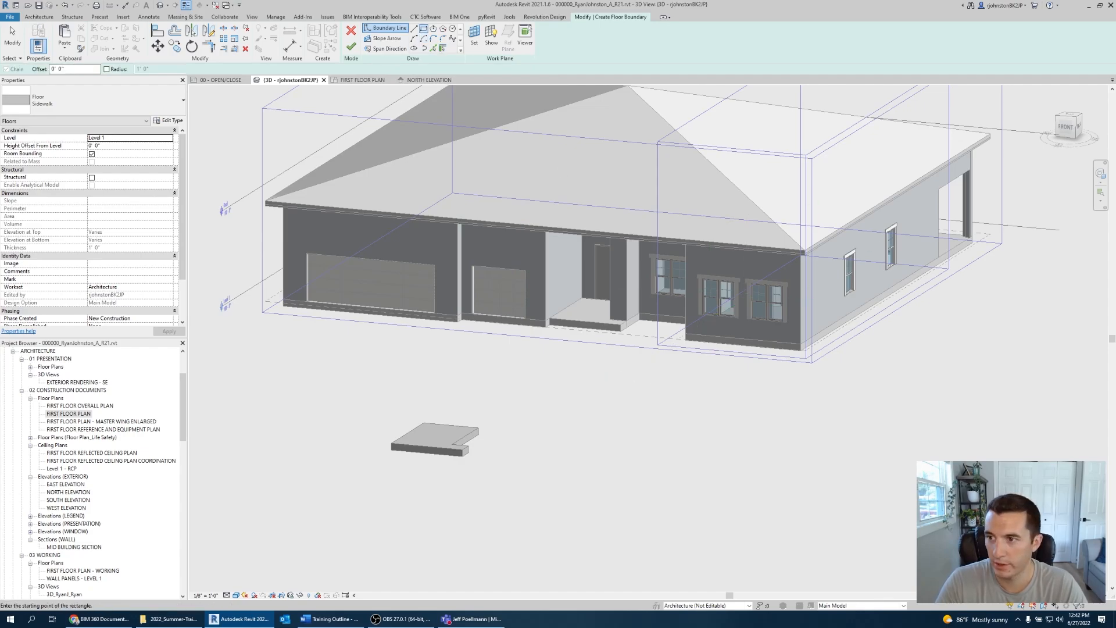
click(1063, 116)
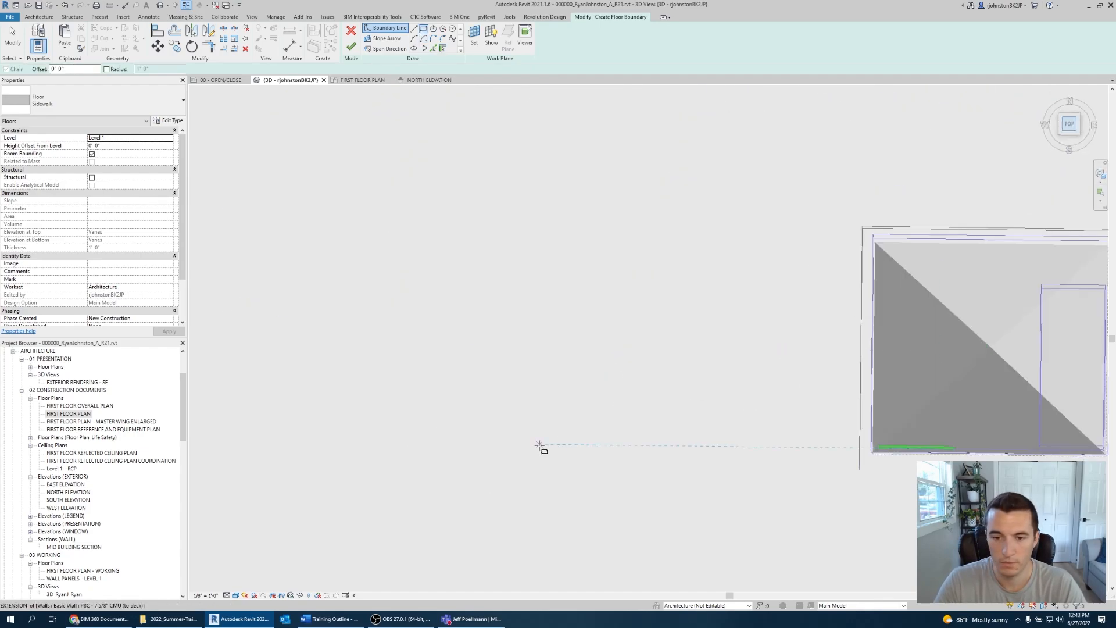
click(568, 478)
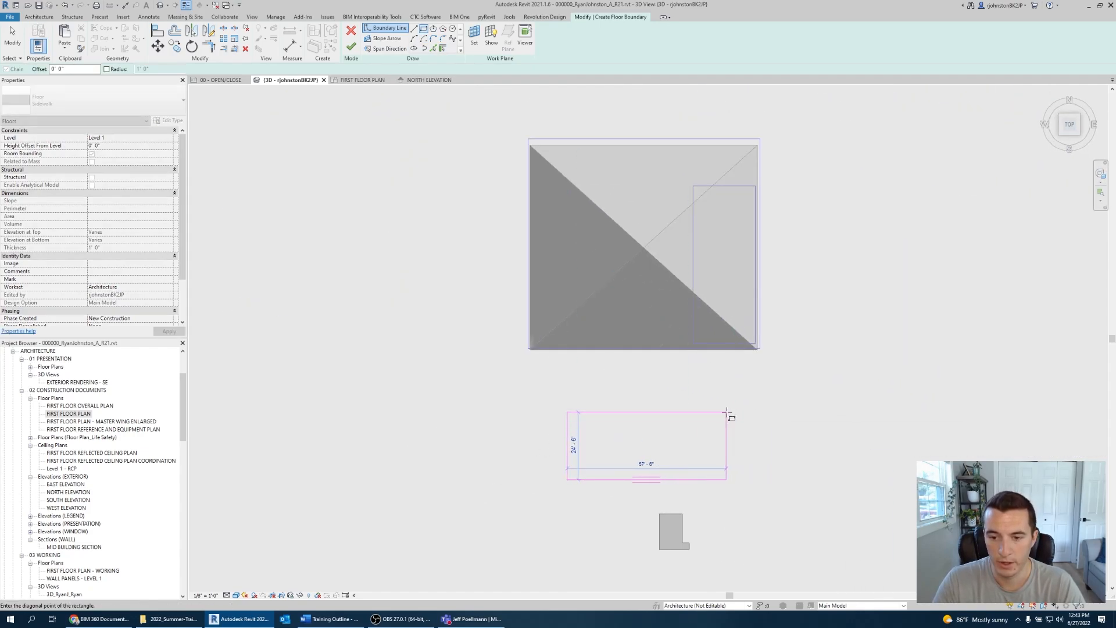
click(731, 498)
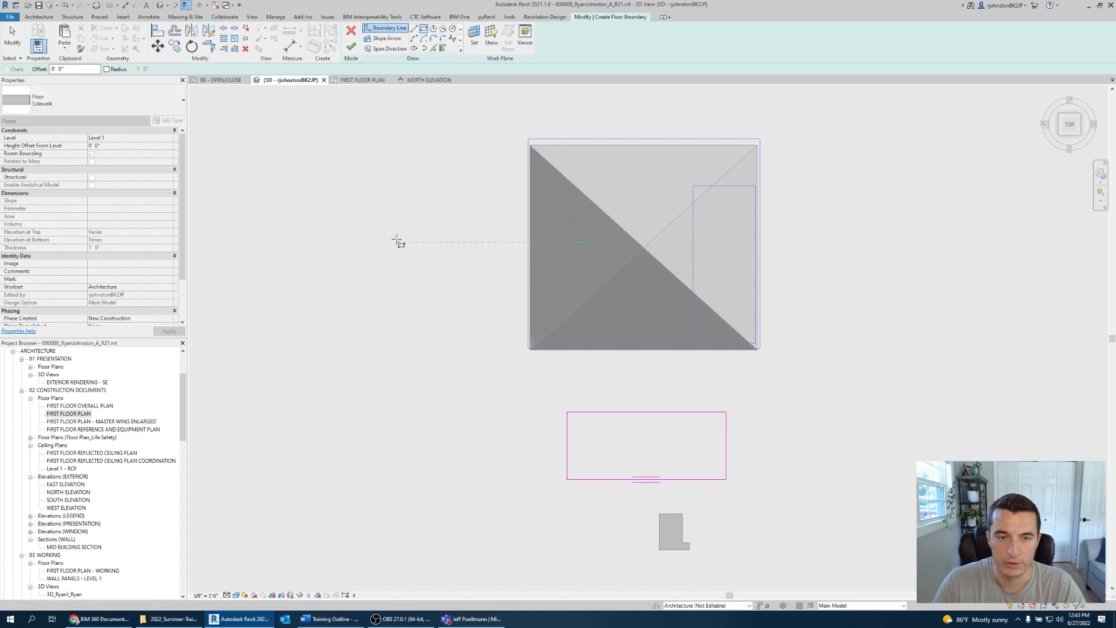
click(349, 53)
click(483, 438)
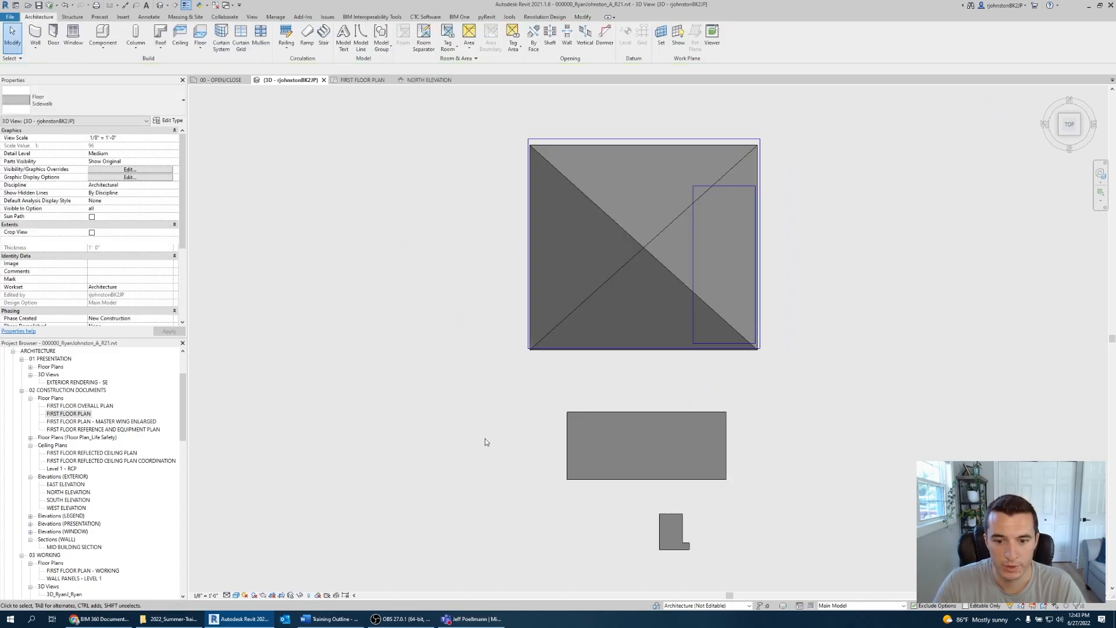
- Add two shape-editing points at a relative elevation of 2' along the middle of the rectangular Sidewalk slab
click(635, 414)
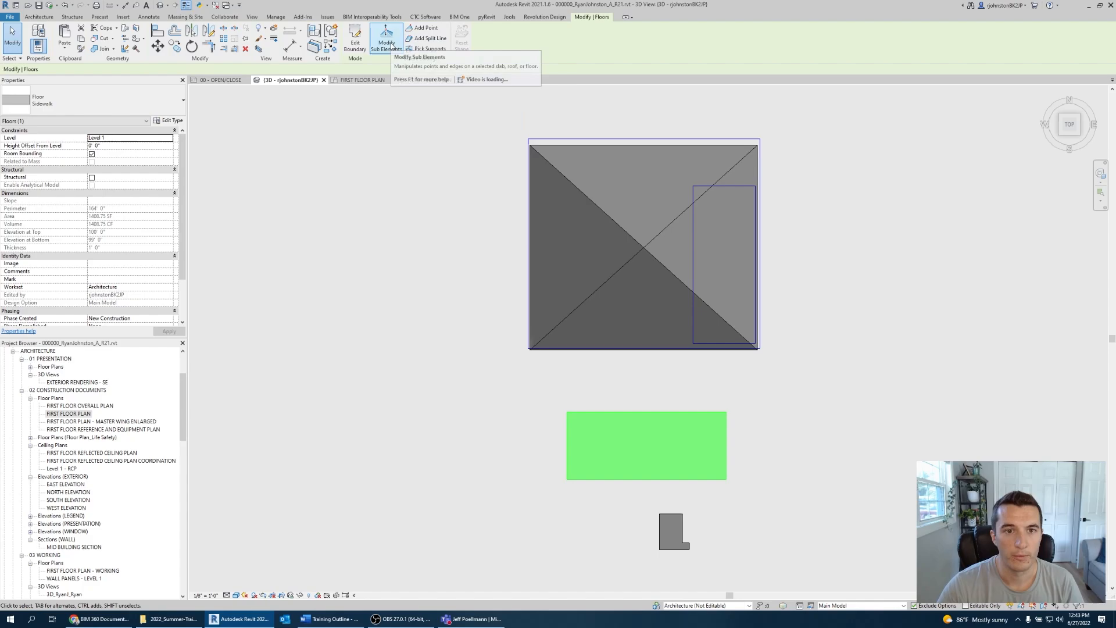
click(387, 42)
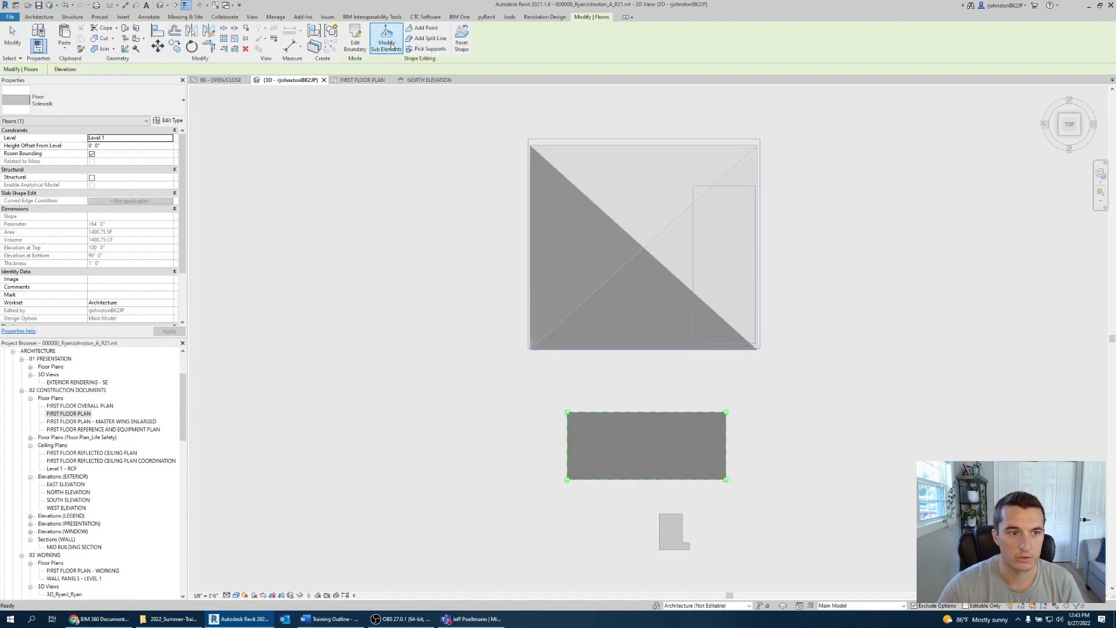
click(431, 28)
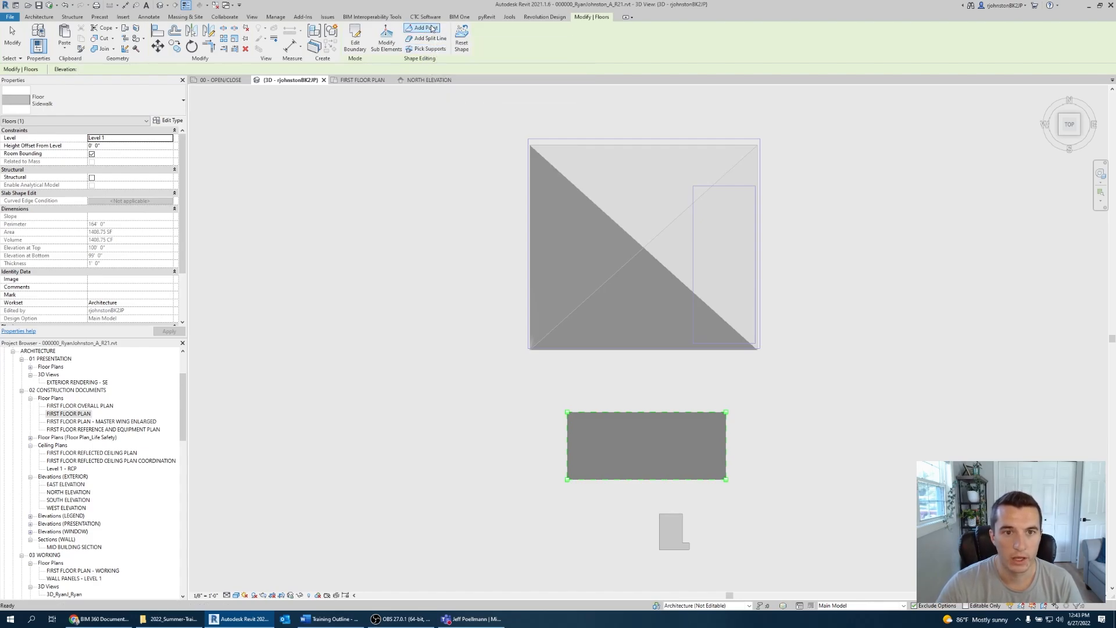
scroll(668, 445, up, 2)
click(82, 70)
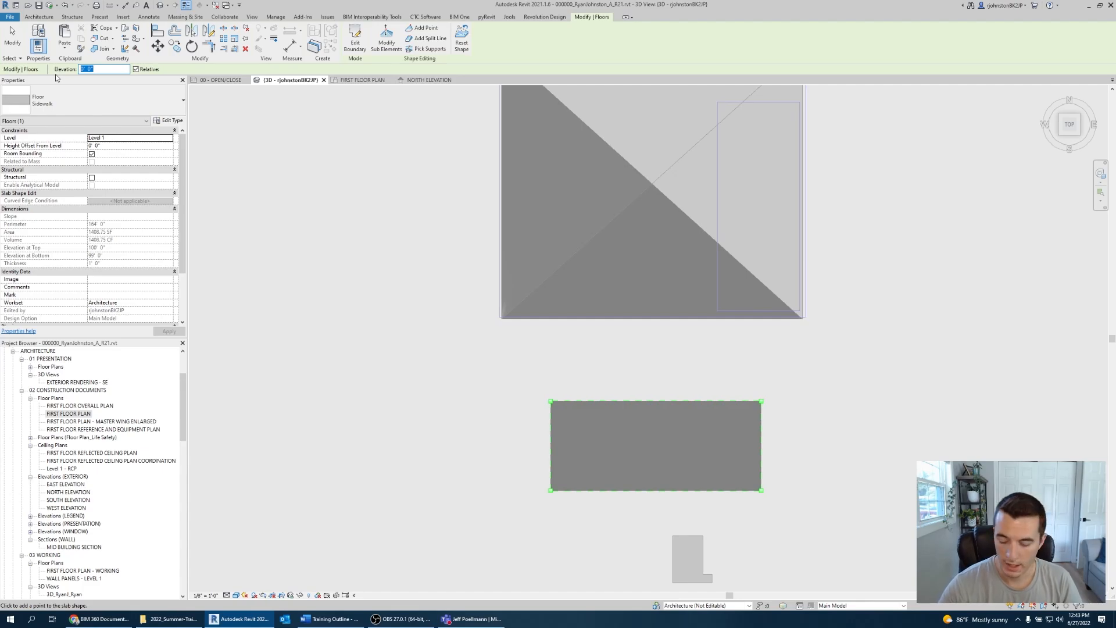
text(2)
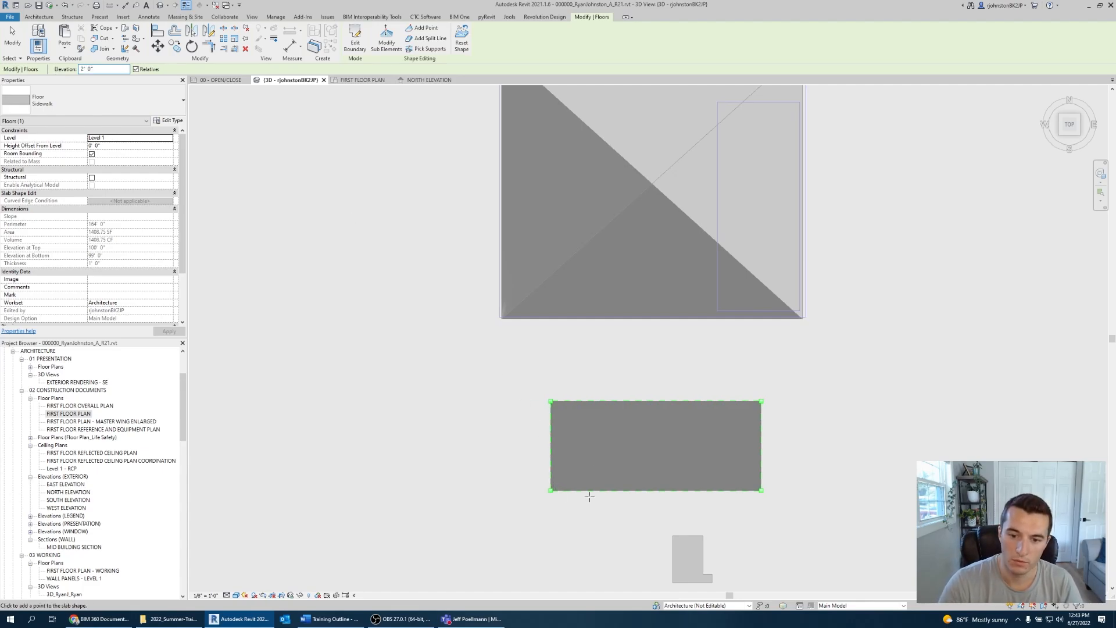
click(615, 447)
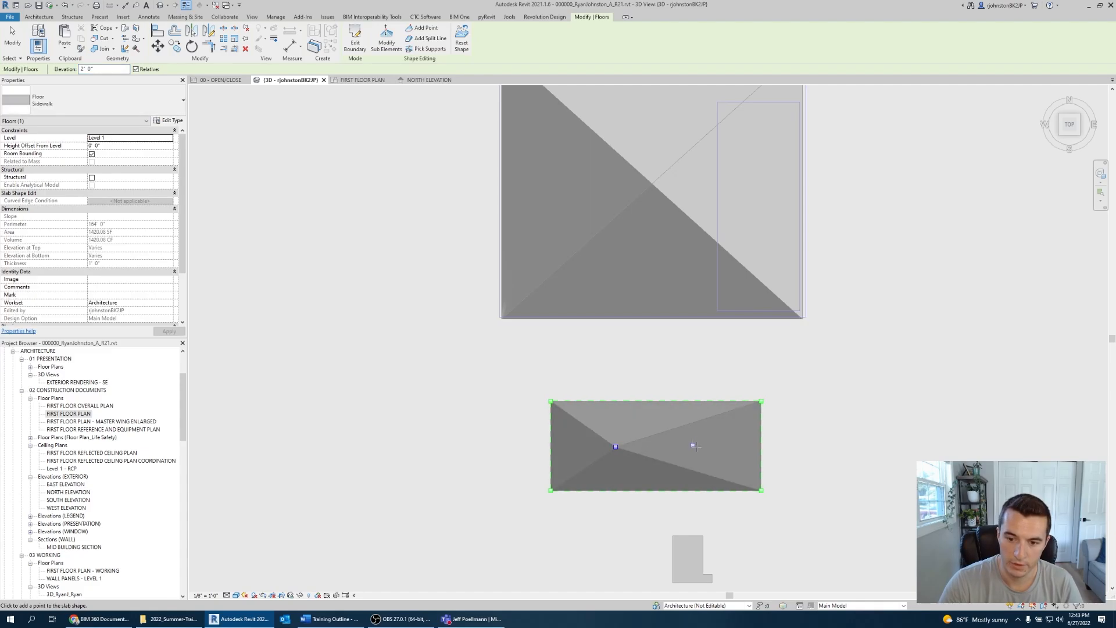
click(698, 446)
key(Escape)
key(Escape)
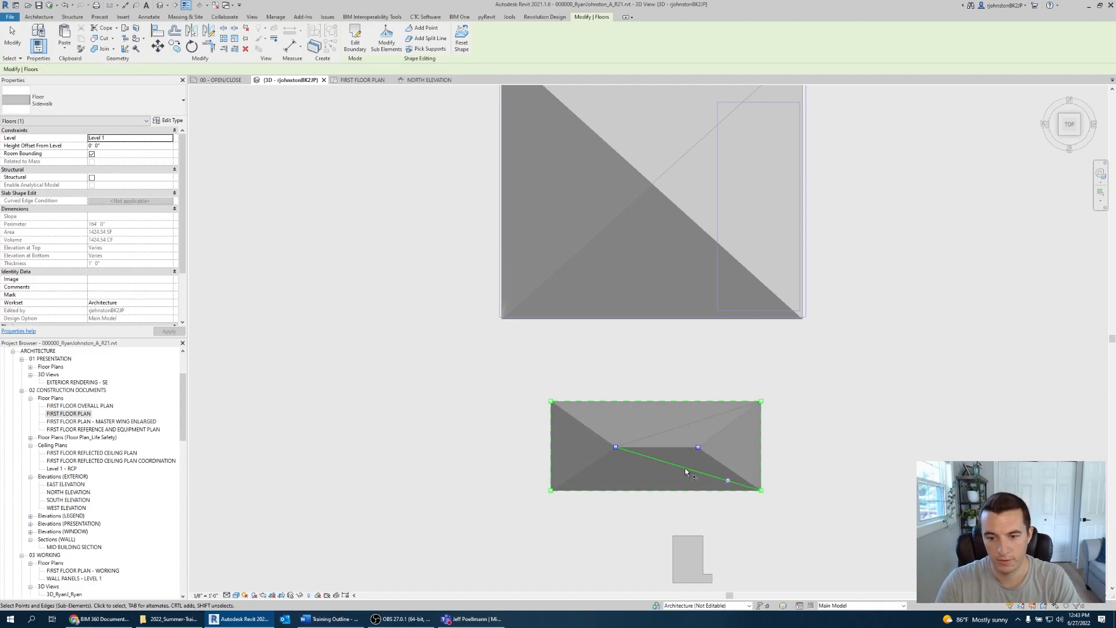
- Raise one of the two added points, the one toward the slab's right end, well above the other in the 3D view
scroll(685, 468, up, 3)
shift+middle_drag(684, 504, 402, 265)
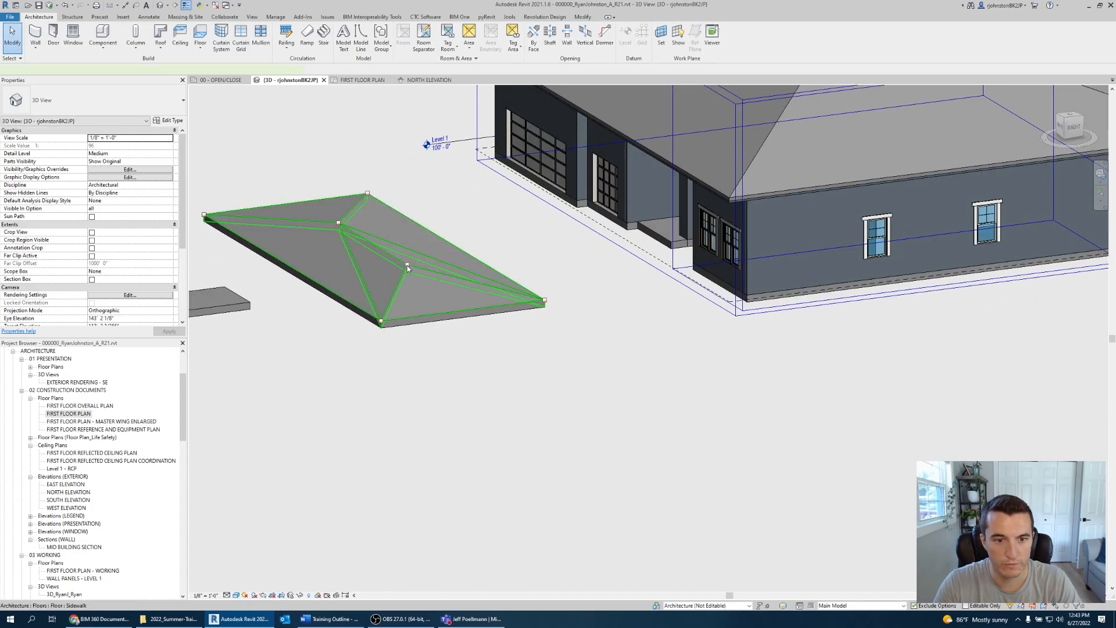
click(407, 265)
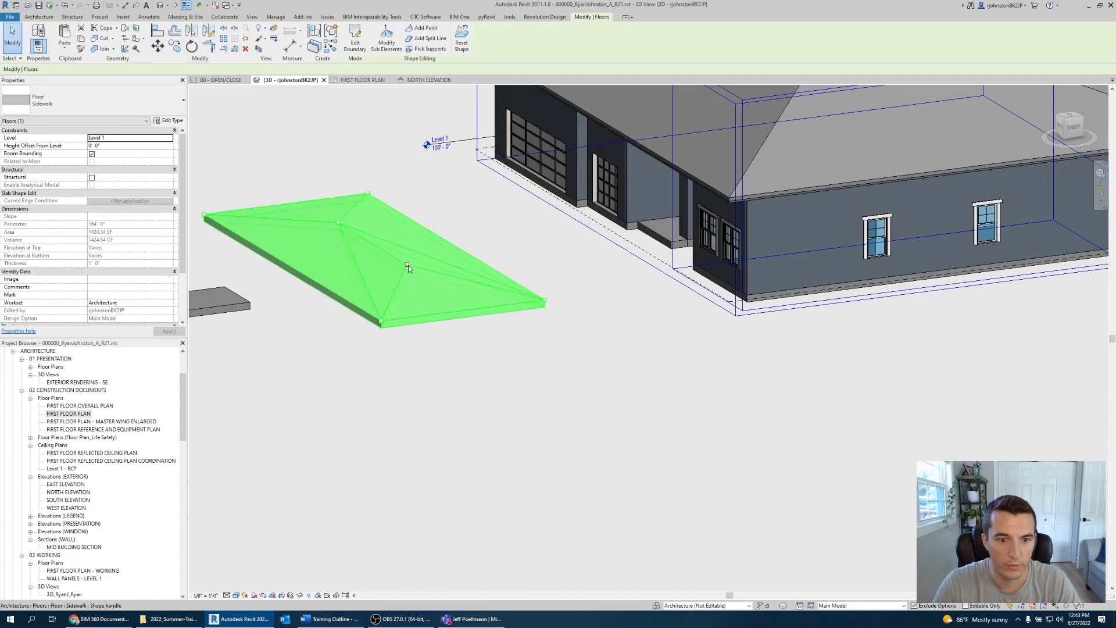
click(407, 265)
scroll(408, 265, up, 3)
middle_drag(412, 264, 536, 320)
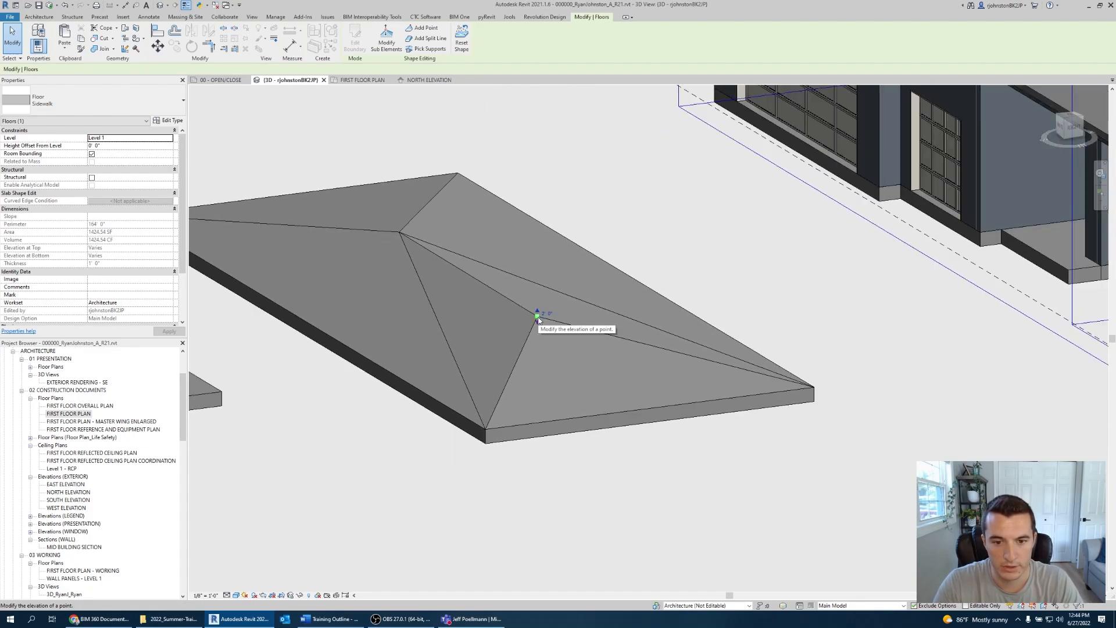
drag(538, 319, 537, 267)
key(Escape)
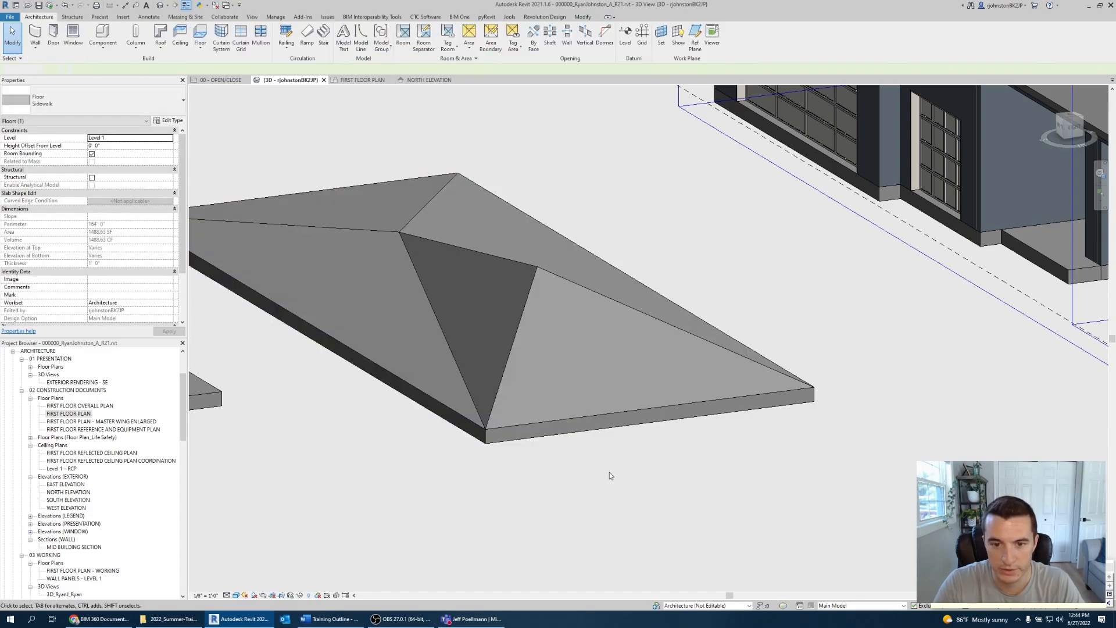
- Inspect the deformed rectangular slab from a lower angle and reset its shape
click(529, 309)
shift+middle_drag(529, 309, 543, 442)
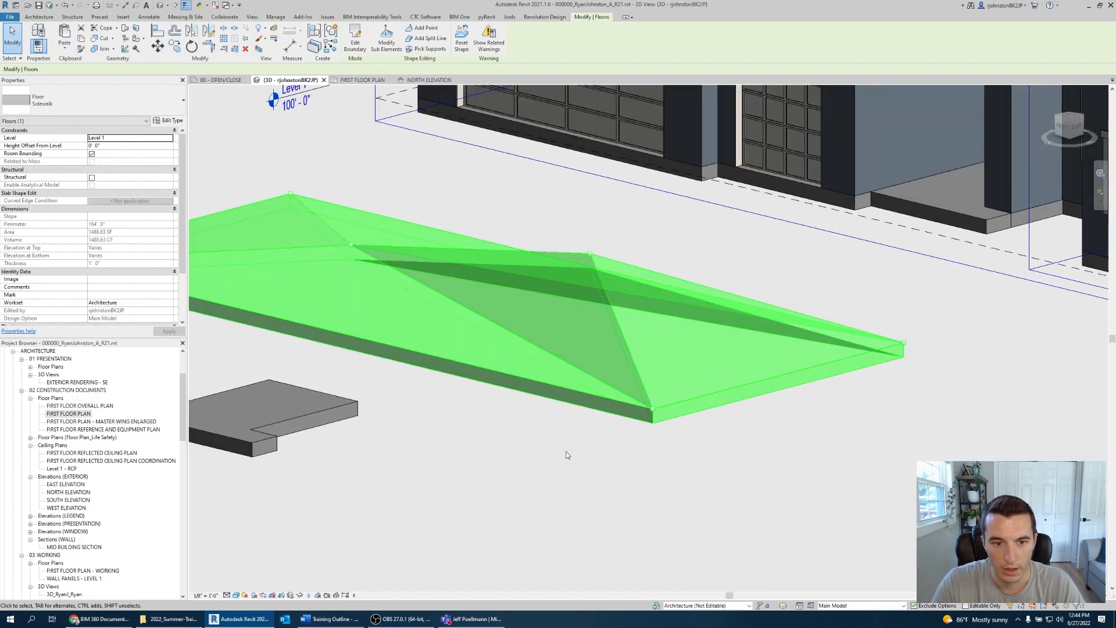
key(Escape)
scroll(543, 442, down, 3)
click(581, 374)
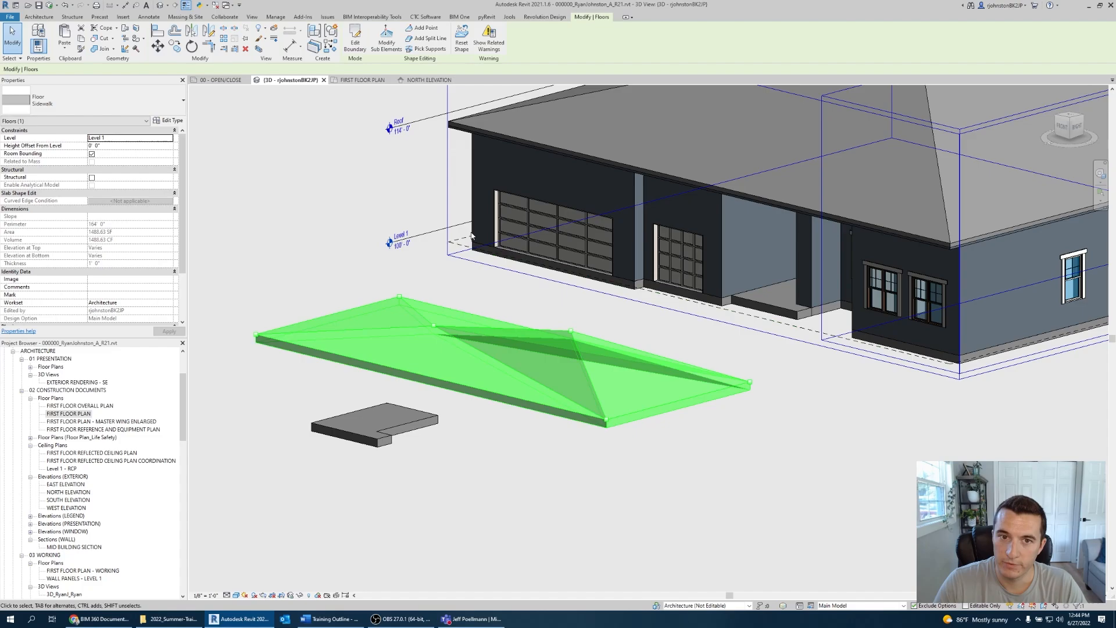
scroll(440, 196, up, 2)
click(461, 41)
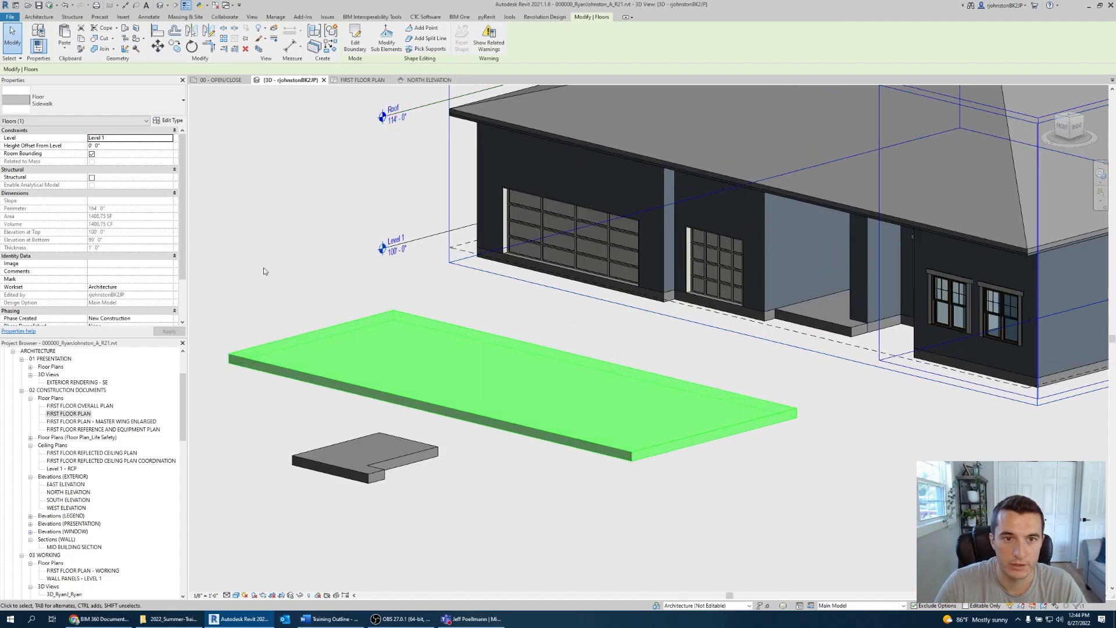
- Add a diagonal split line across the rectangular slab, from its back-left corner near the garage to its front-right corner
click(386, 40)
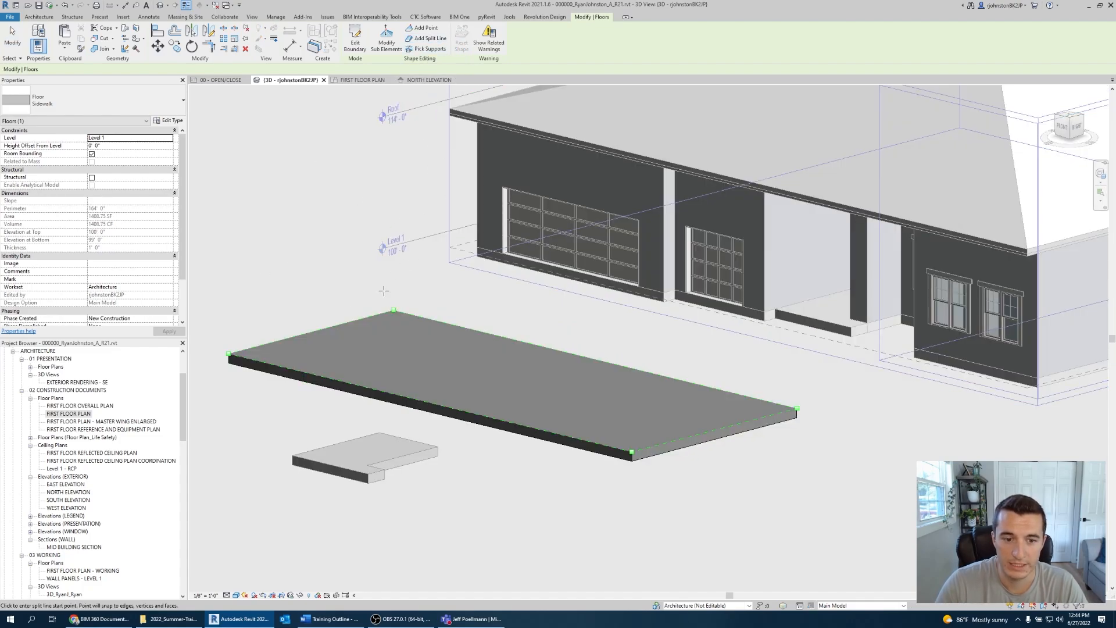
click(393, 309)
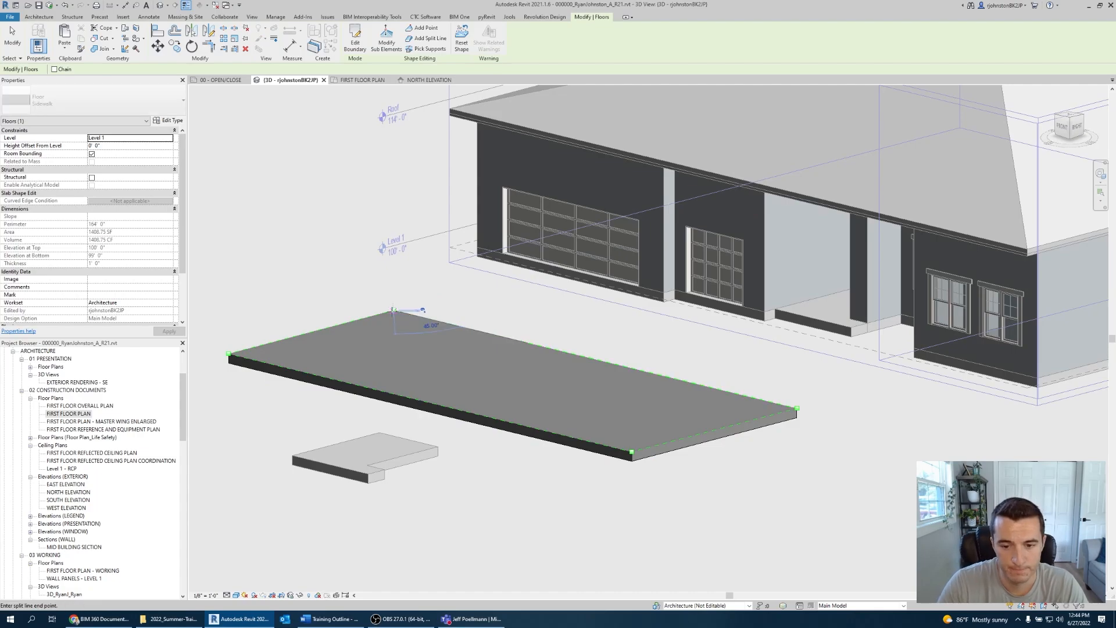
click(632, 452)
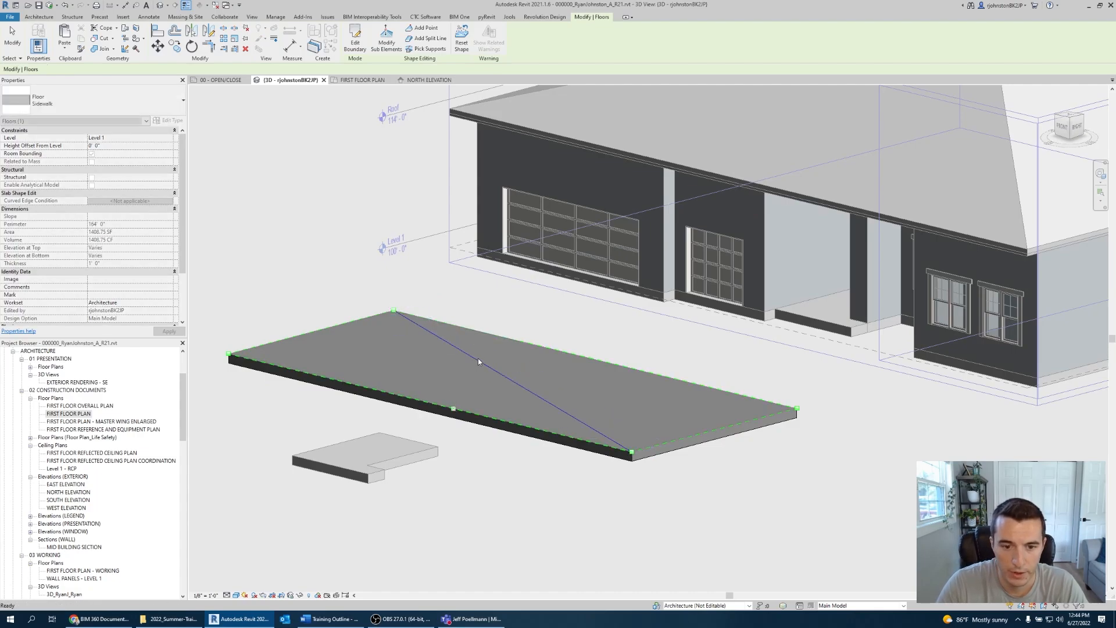
key(Escape)
key(Escape)
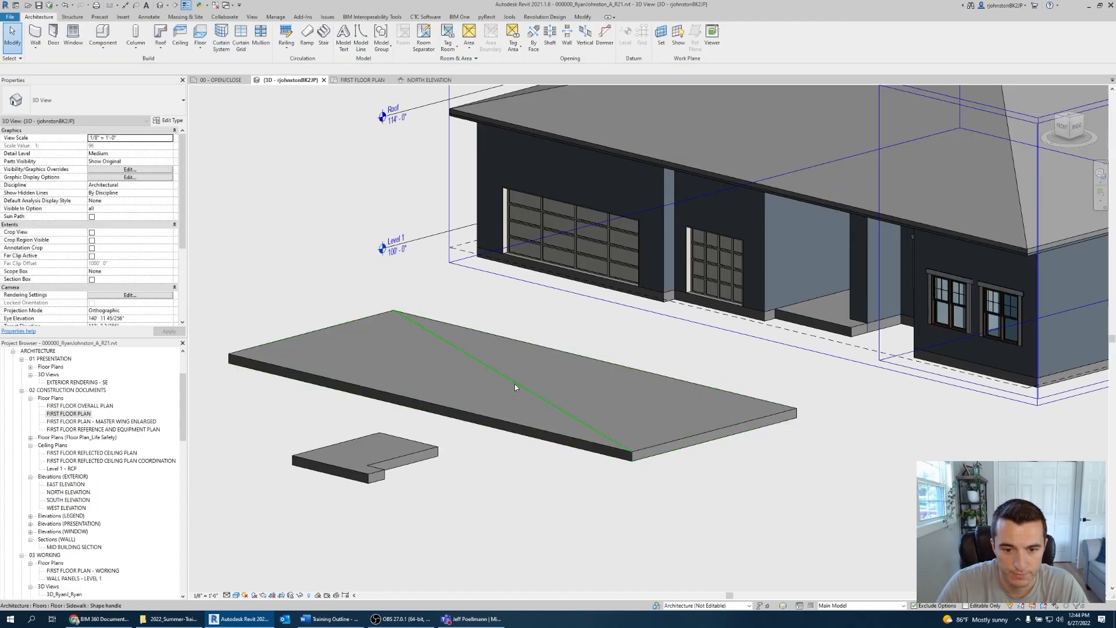
- Set the elevation of the slab's diagonal split line to 2' and view the folded slab in front of the house
click(515, 382)
click(520, 381)
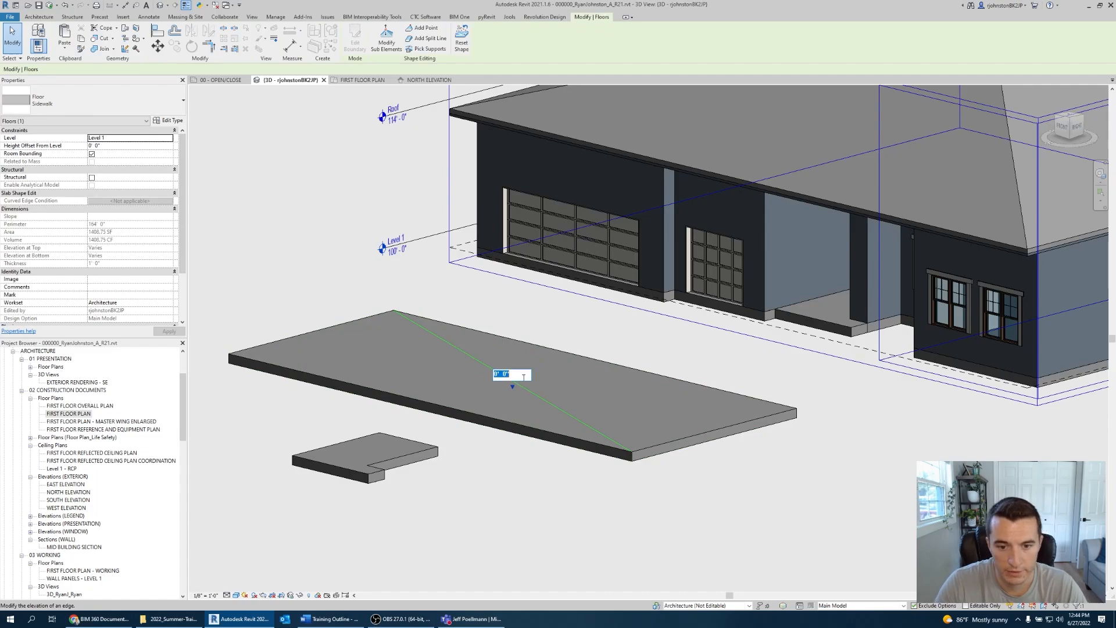
text(2)
key(Return)
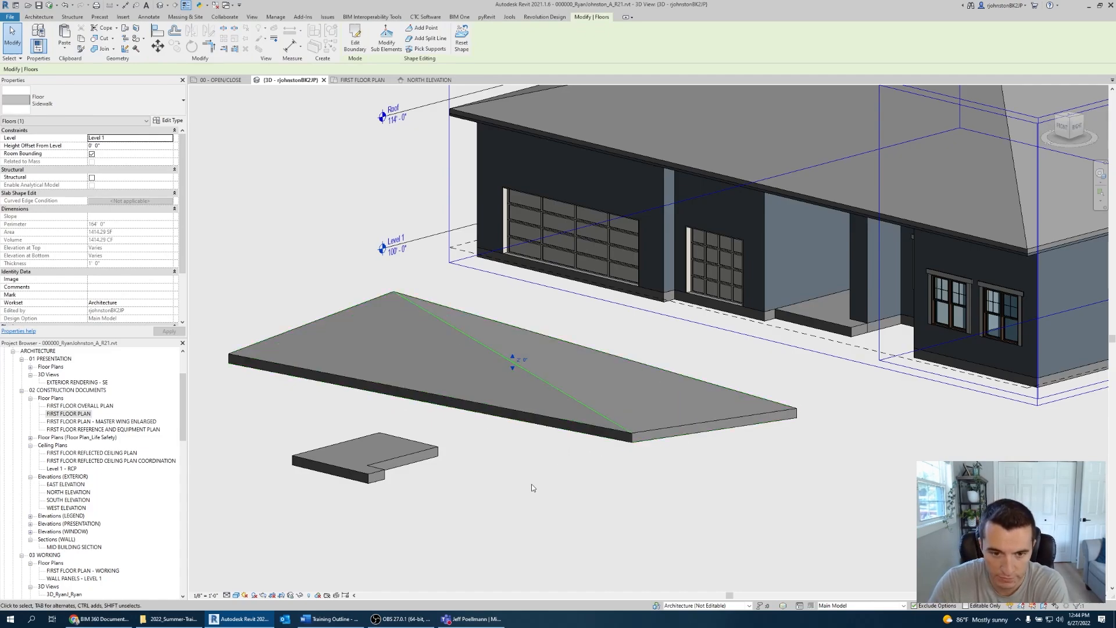
key(Escape)
mouse_move(541, 496)
shift+middle_down()
mouse_move(533, 449)
mouse_move(509, 418)
mouse_move(471, 431)
mouse_move(483, 430)
mouse_move(481, 411)
mouse_move(489, 443)
mouse_move(556, 526)
mouse_move(545, 452)
shift+middle_up()
scroll(542, 467, down, 3)
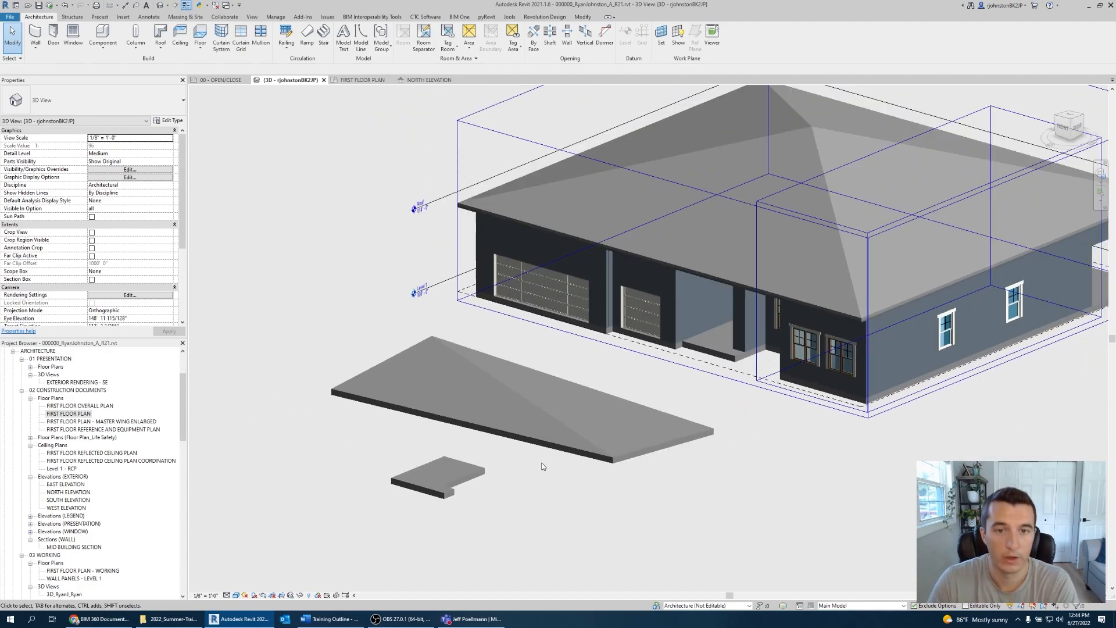
scroll(542, 466, up, 1)
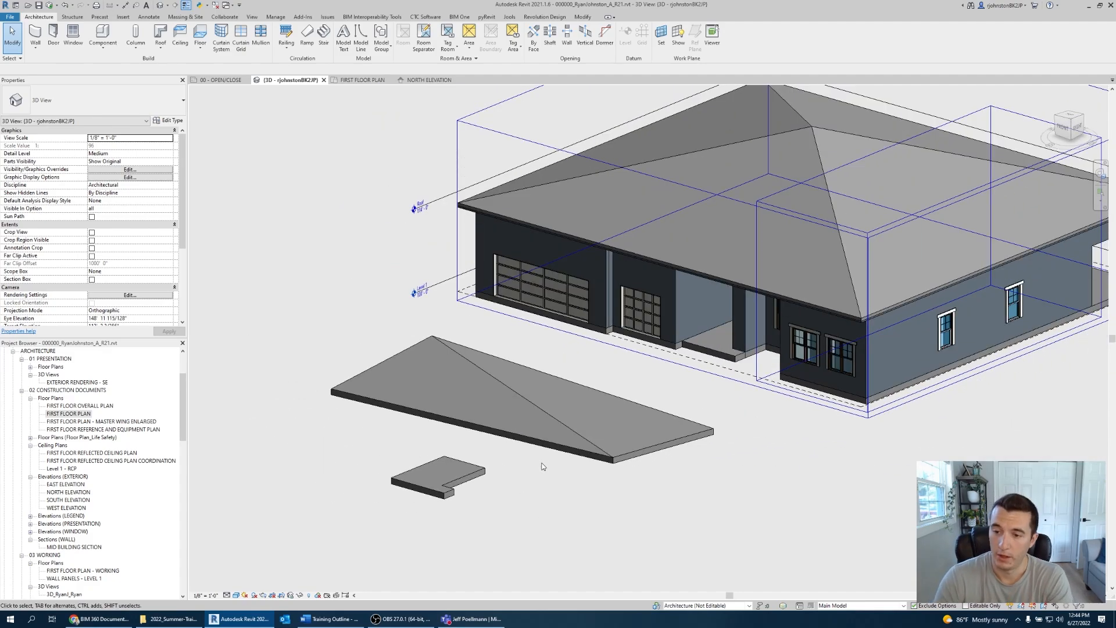
click(575, 440)
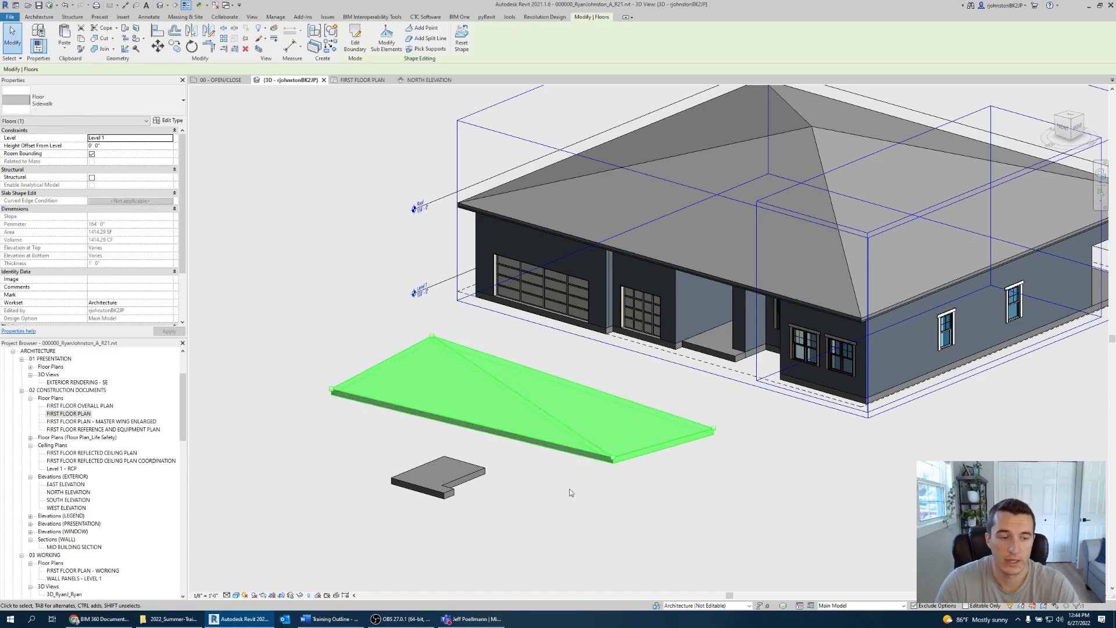
click(574, 513)
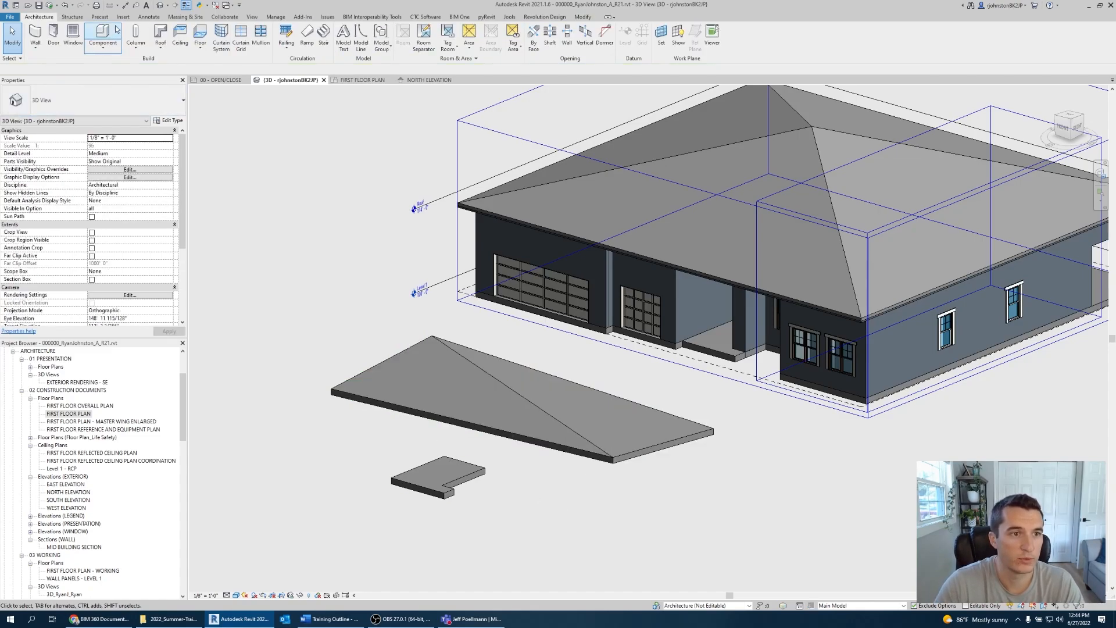
click(161, 51)
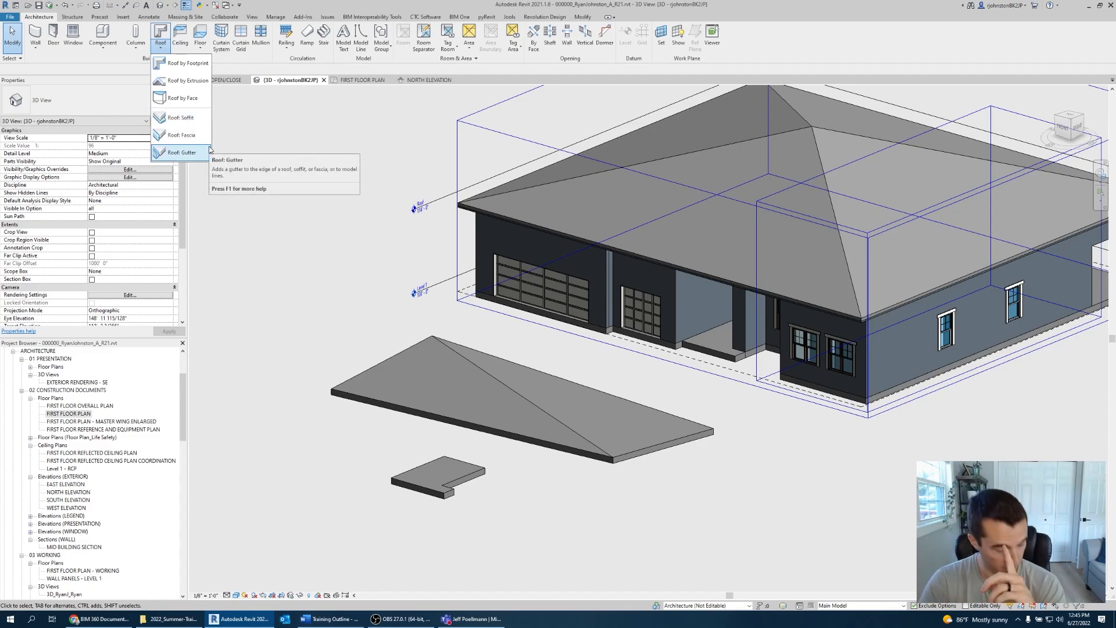
click(159, 50)
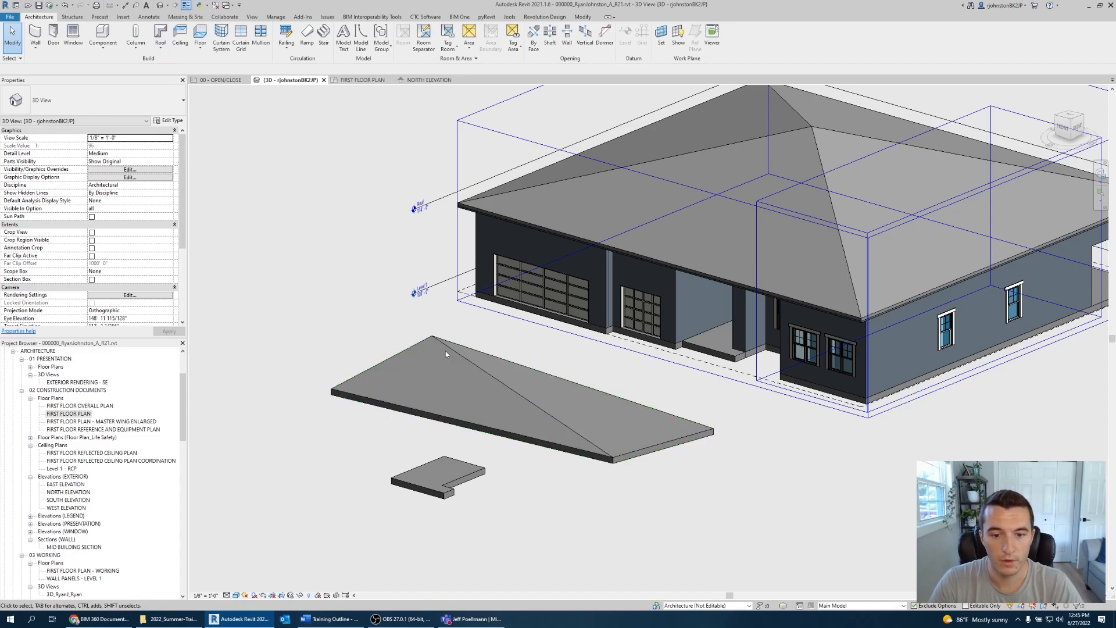
- Delete the folded rectangular slab and the small L-shaped Sidewalk slab in front of the house
click(470, 364)
key(Delete)
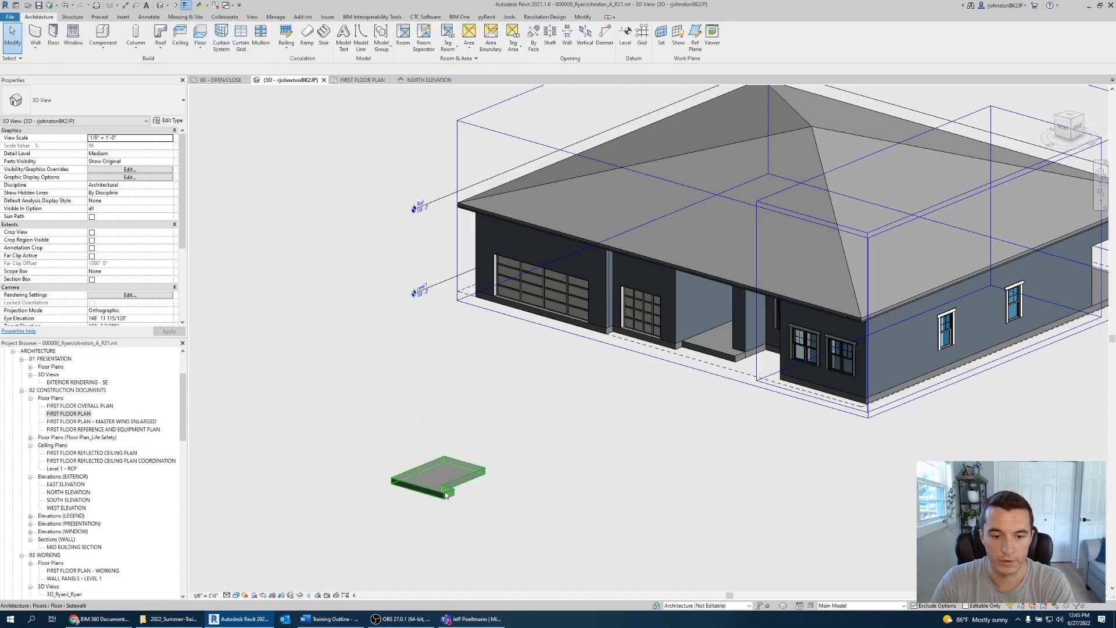
click(444, 488)
key(Delete)
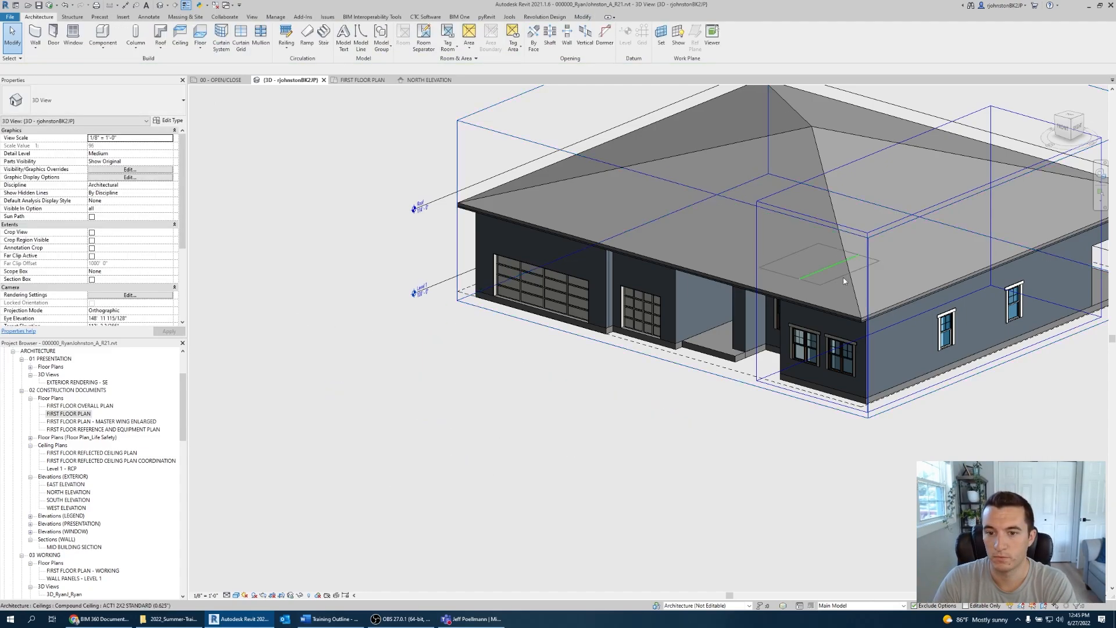
- Select the house's hip roof to review it, clear the selection, and view the whole roof from above the front
click(724, 281)
middle_drag(724, 281, 661, 355)
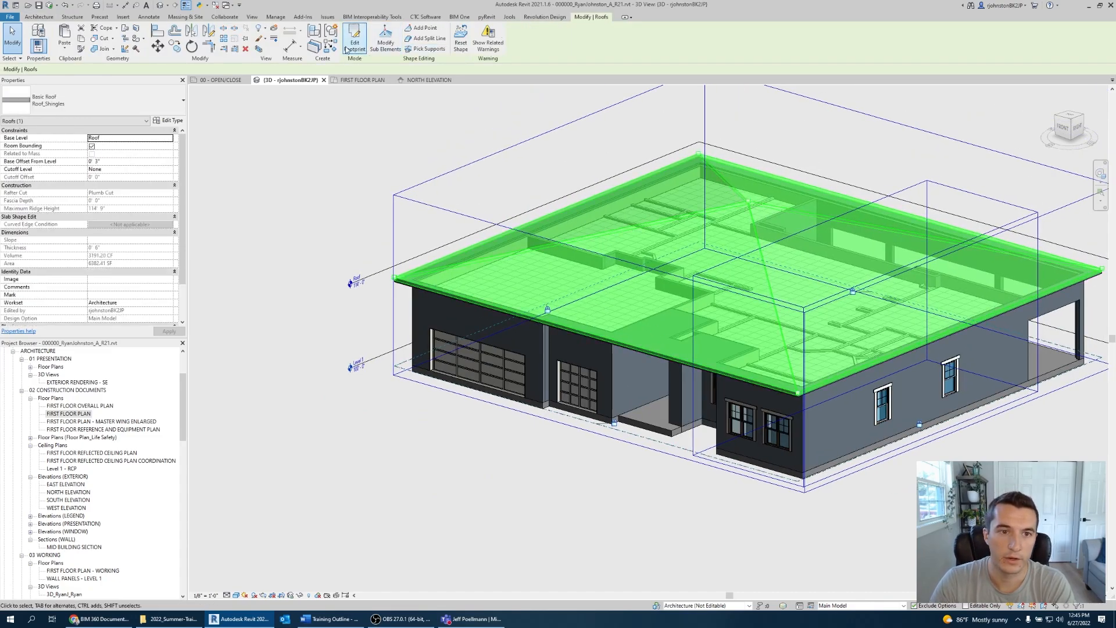
click(396, 137)
shift+middle_drag(396, 137, 608, 454)
scroll(581, 360, down, 2)
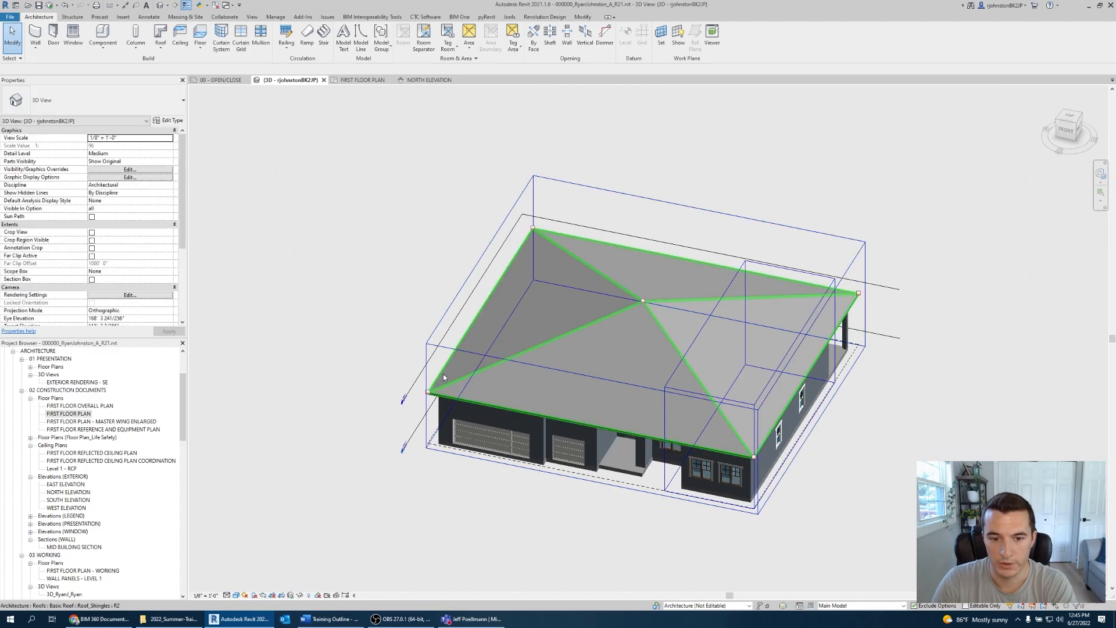